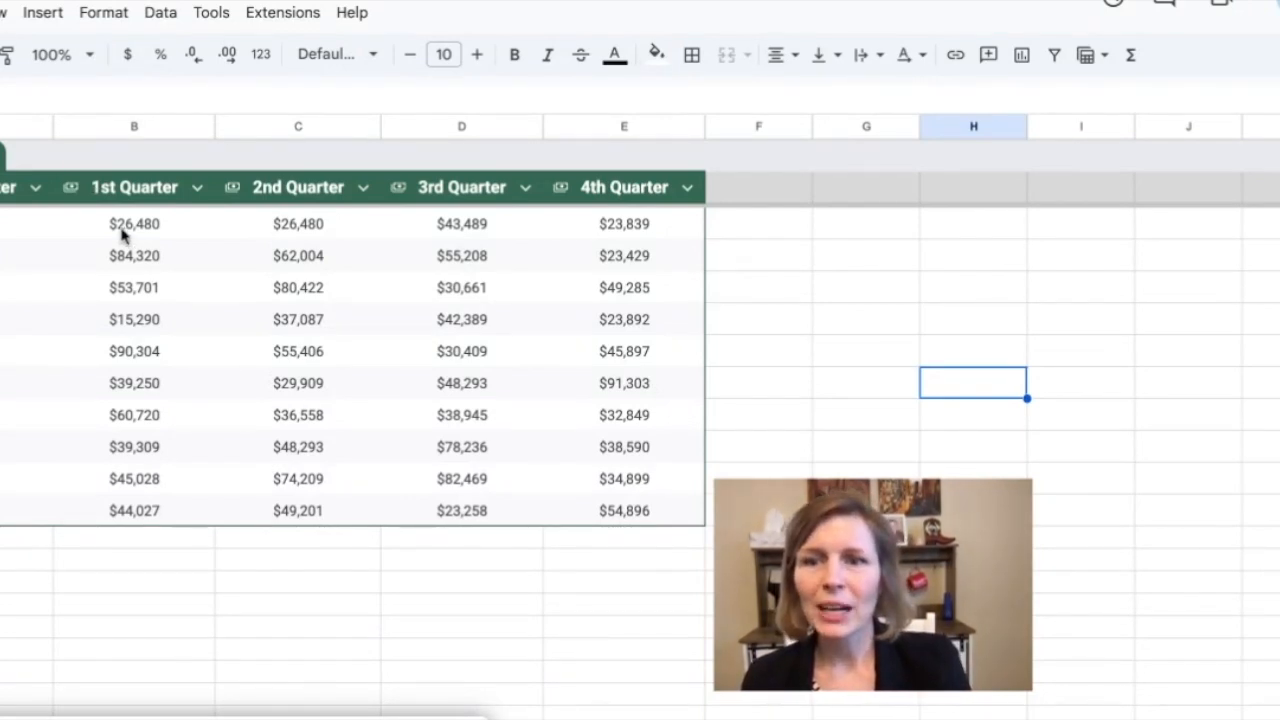
Create a conditional formatting rule for the quarterly figures in B2:E11 that matches values less than or equal to 29,999.
drag(122, 234, 609, 523)
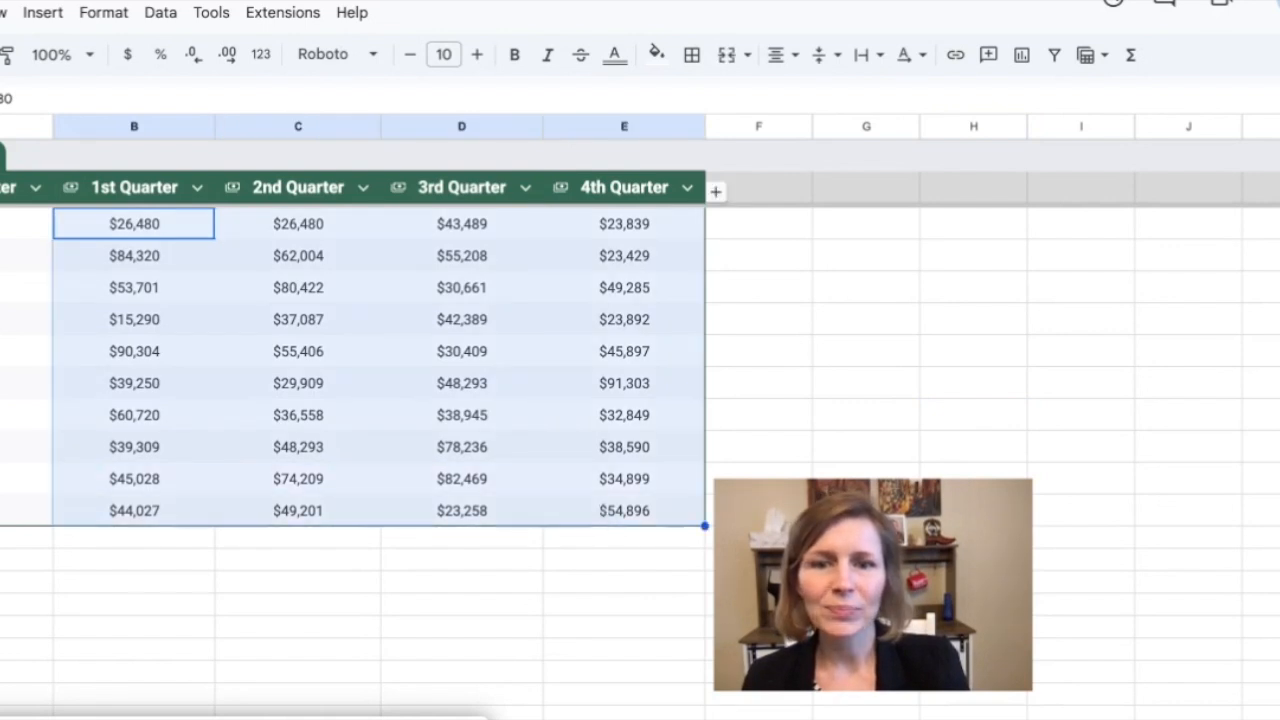
click(93, 14)
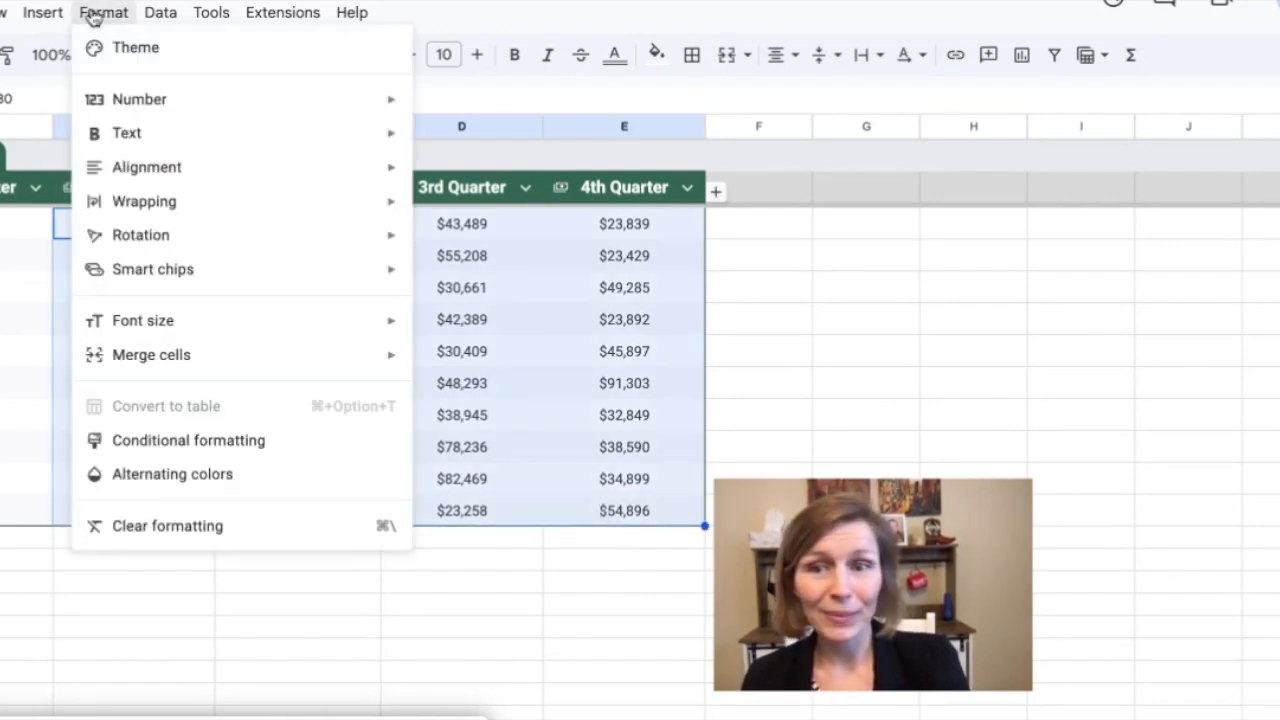
click(164, 450)
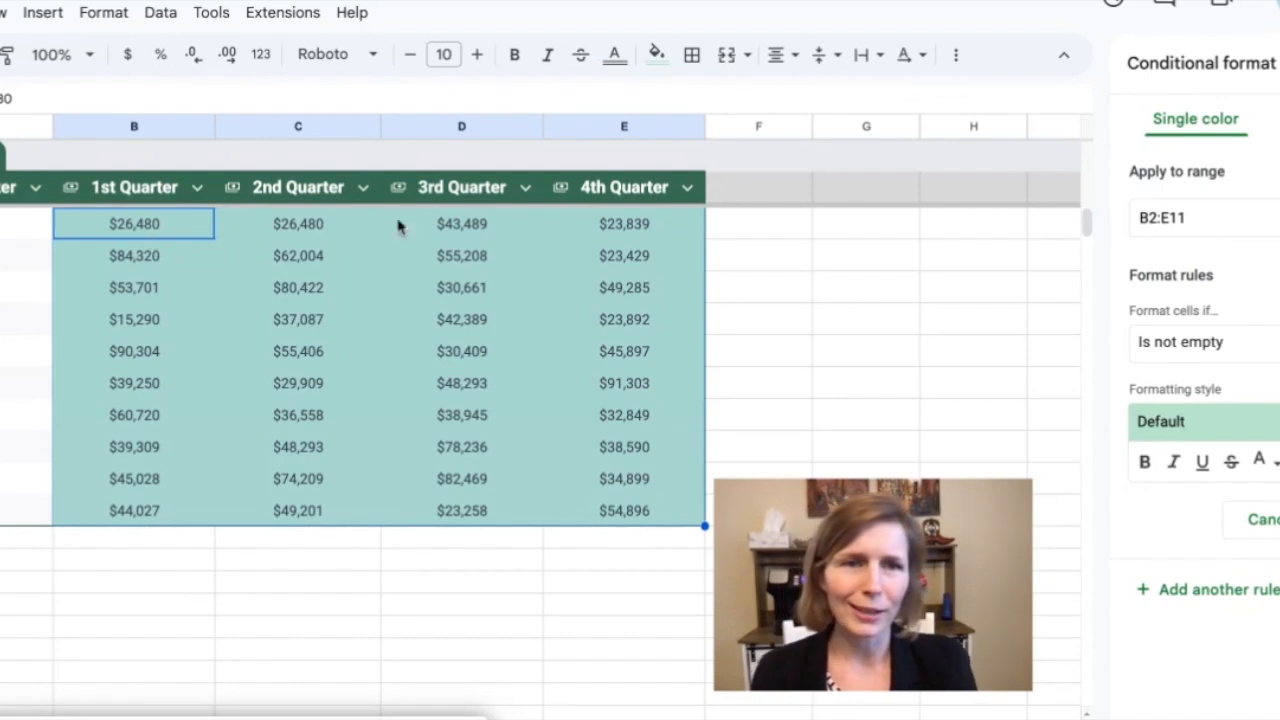
click(1184, 348)
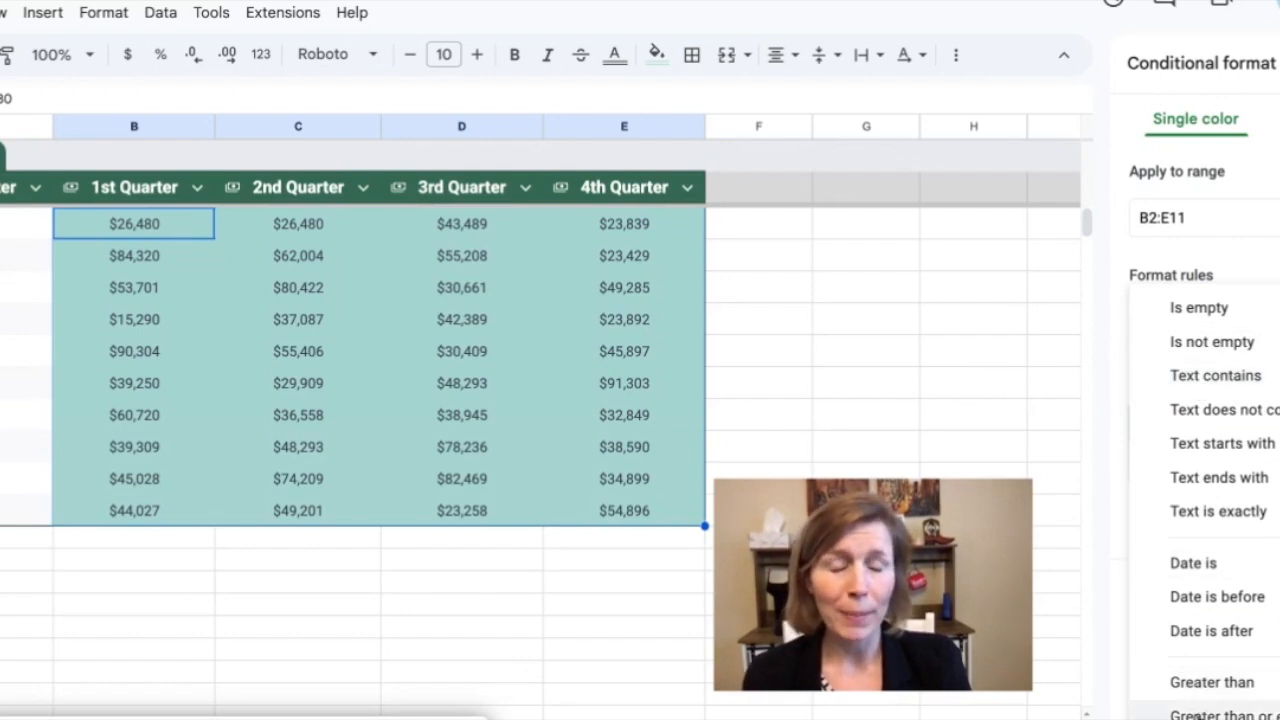
scroll(1220, 700, down, 2)
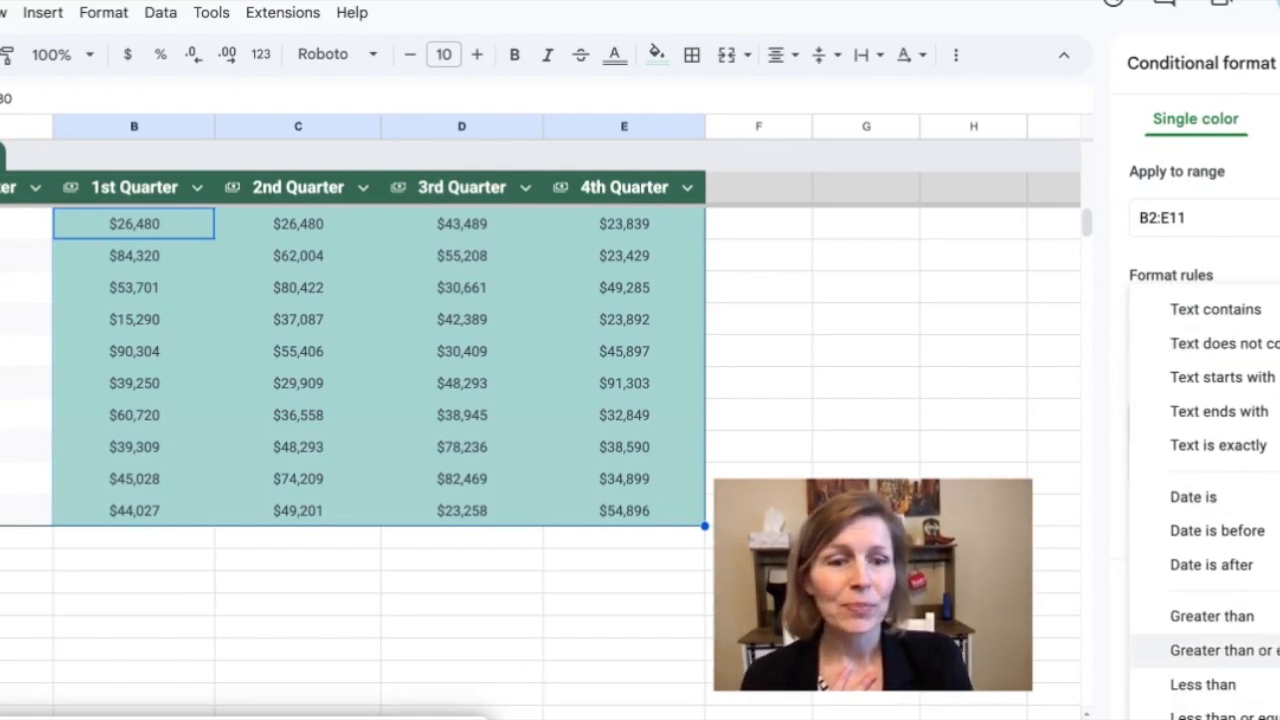
click(1222, 710)
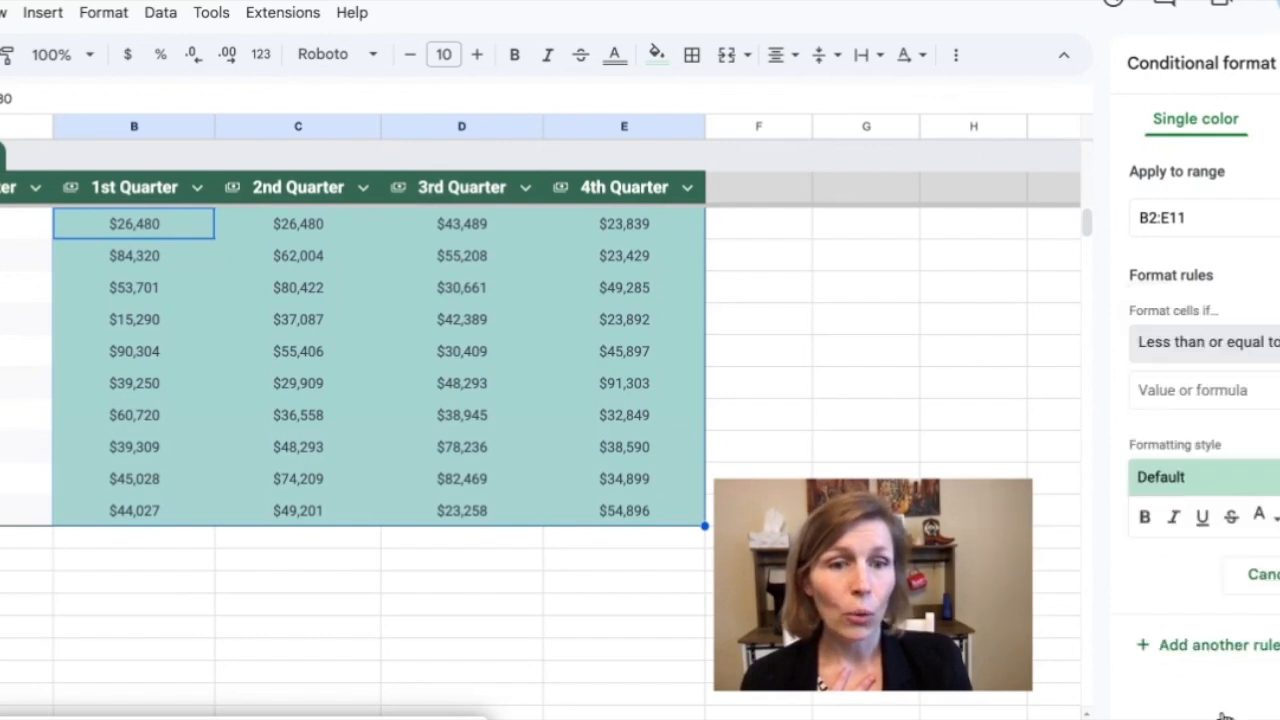
click(1181, 398)
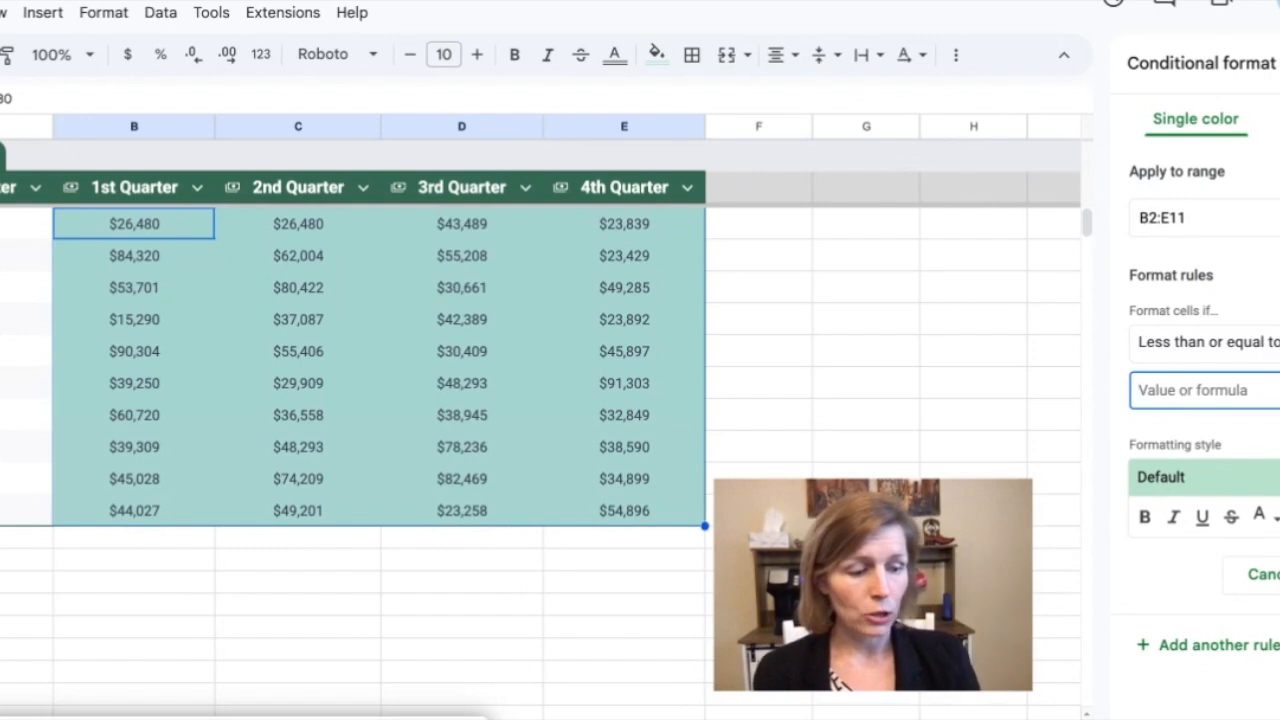
text(29)
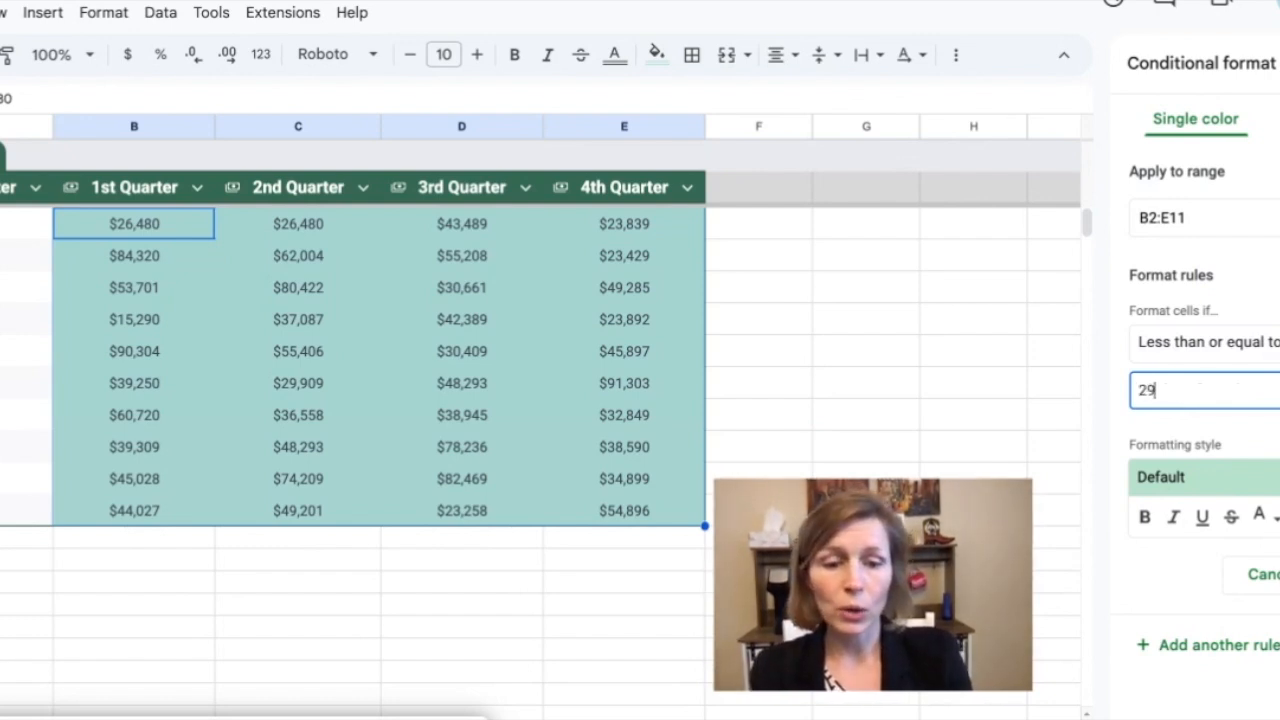
text(,999)
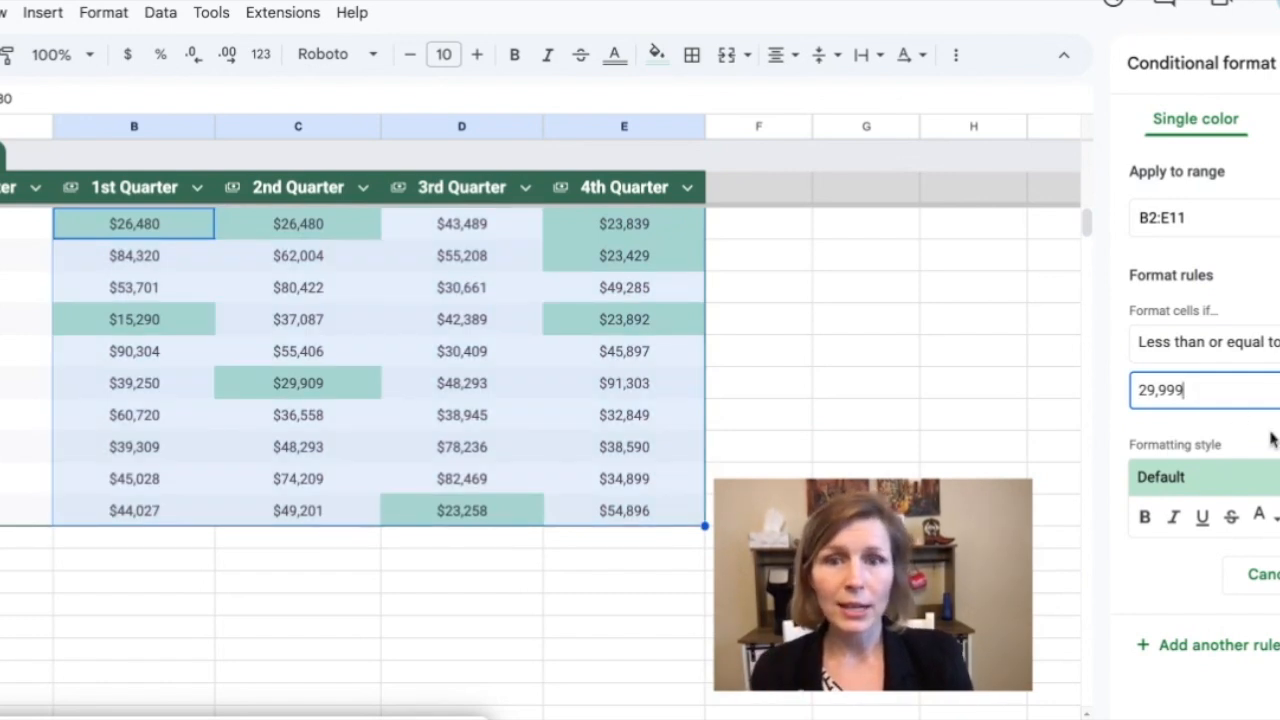
Apply the light red preset formatting style to the less-than-or-equal rule and save it.
click(1205, 478)
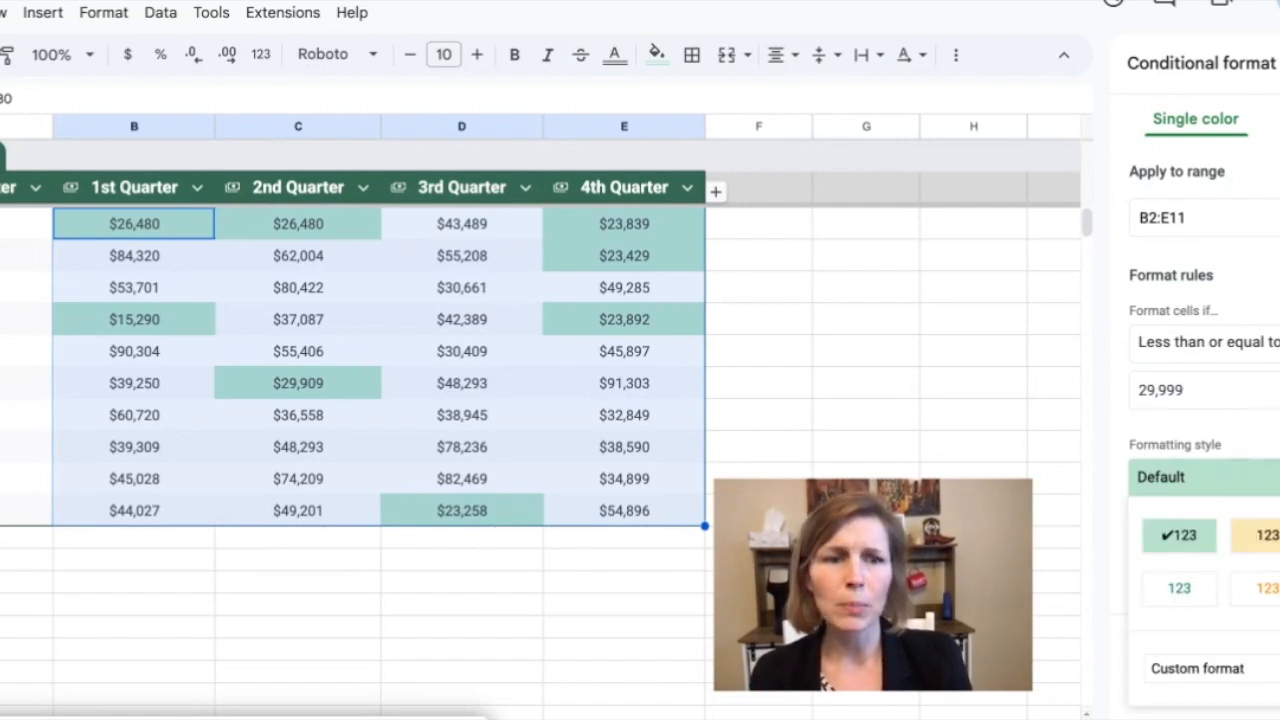
click(1279, 535)
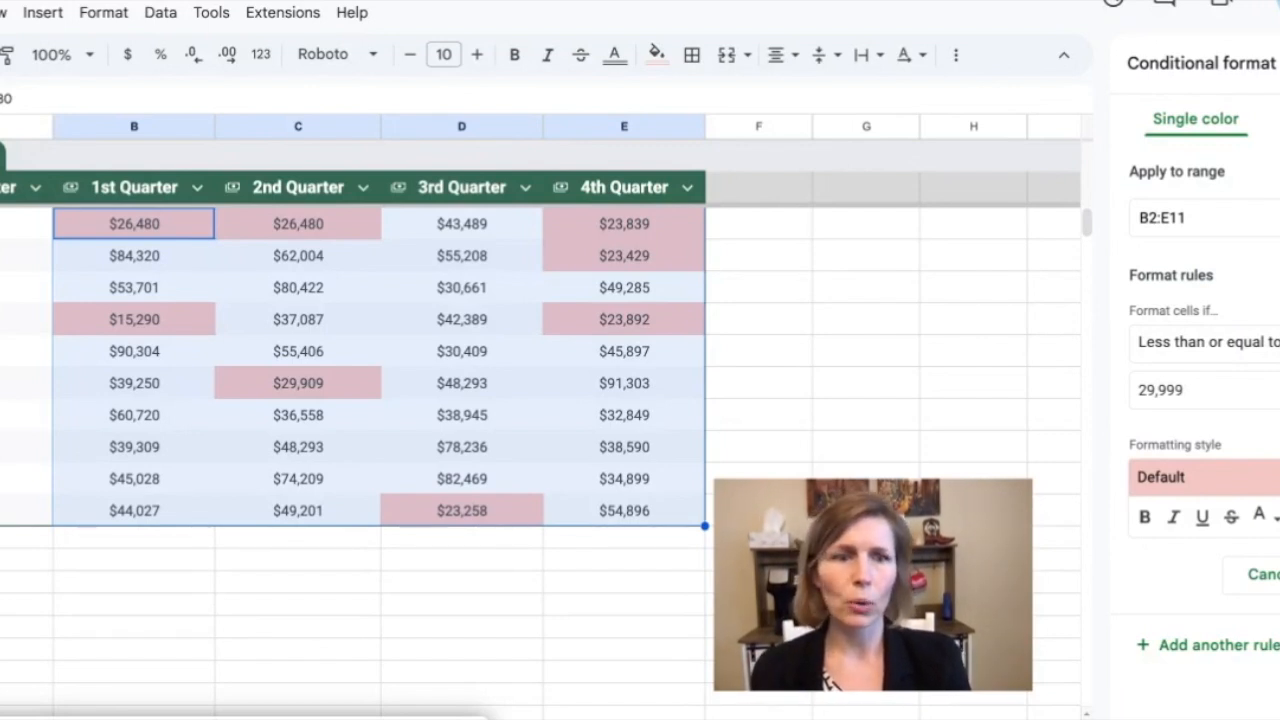
click(1279, 574)
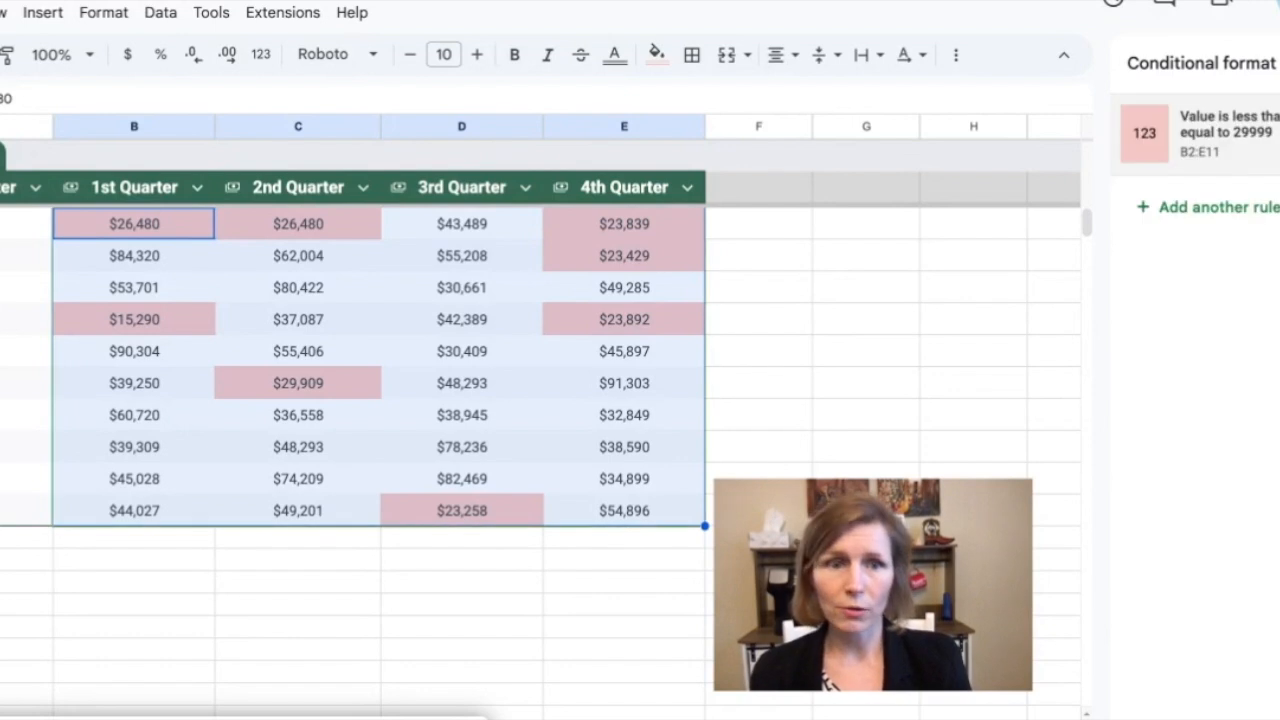
Add a second conditional formatting rule for B2:E11 and try to set its condition to Is between.
click(1195, 207)
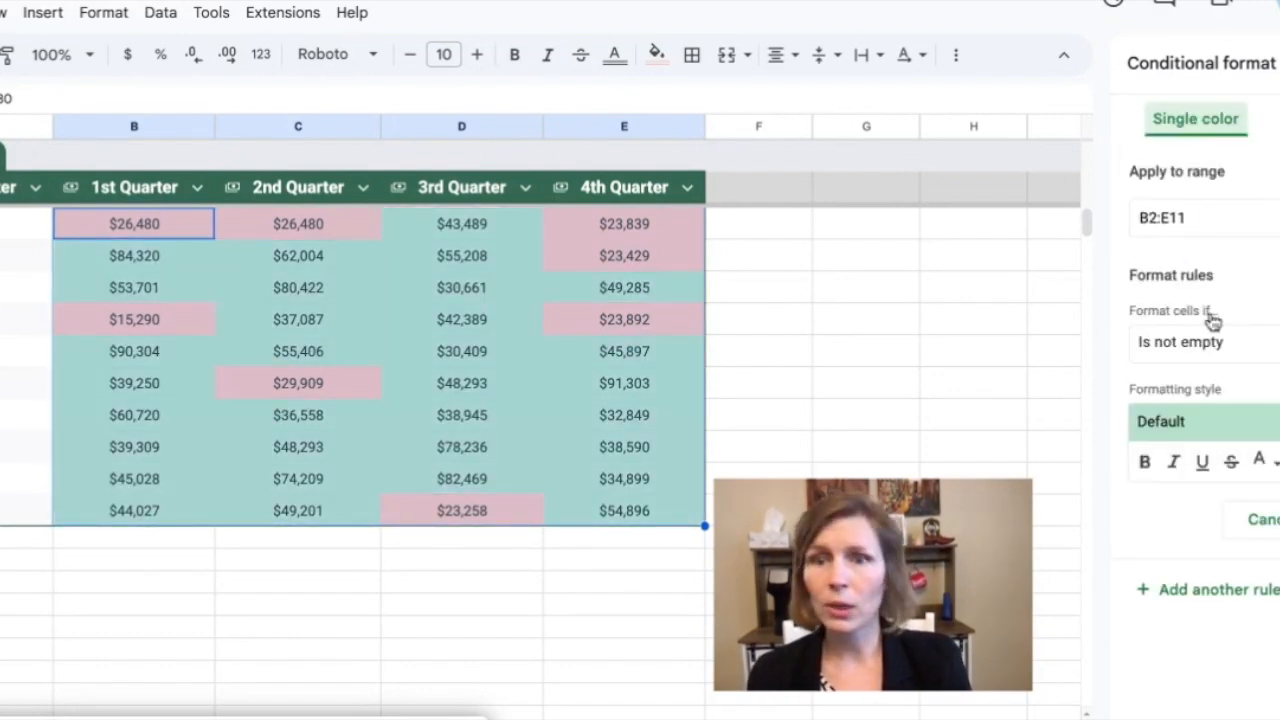
click(1196, 347)
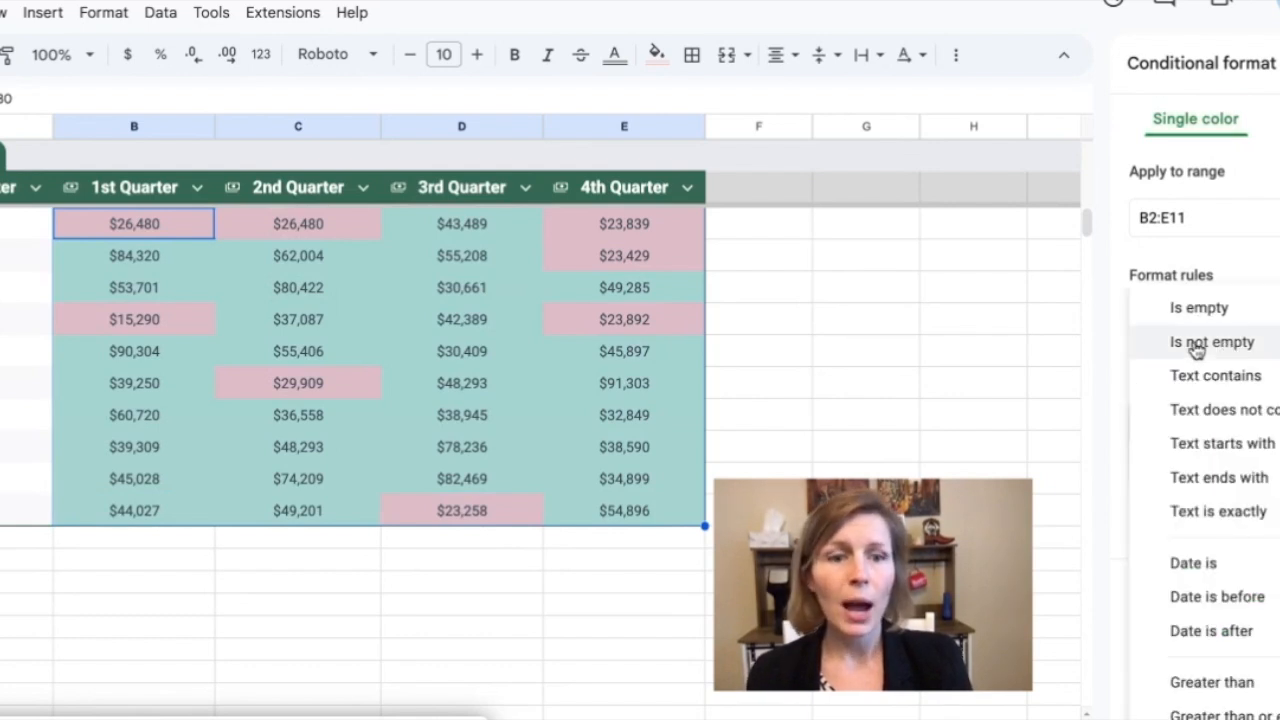
scroll(1180, 608, down, 2)
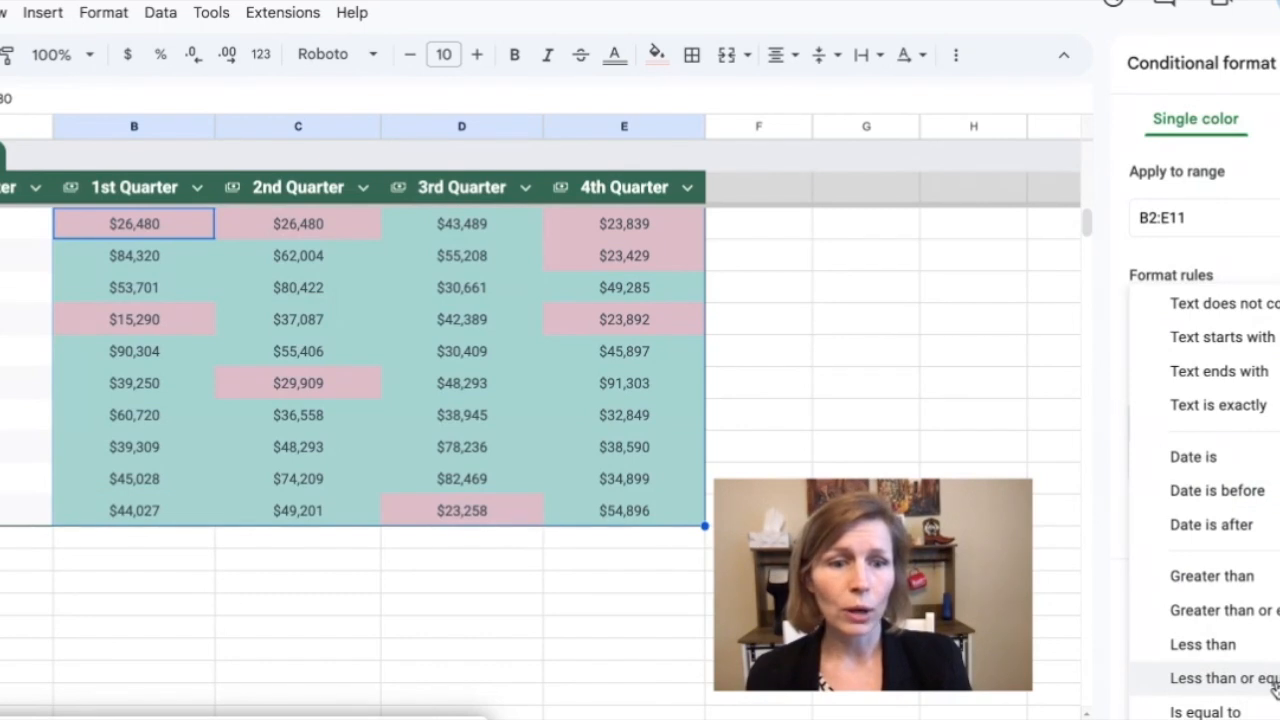
scroll(1250, 700, down, 2)
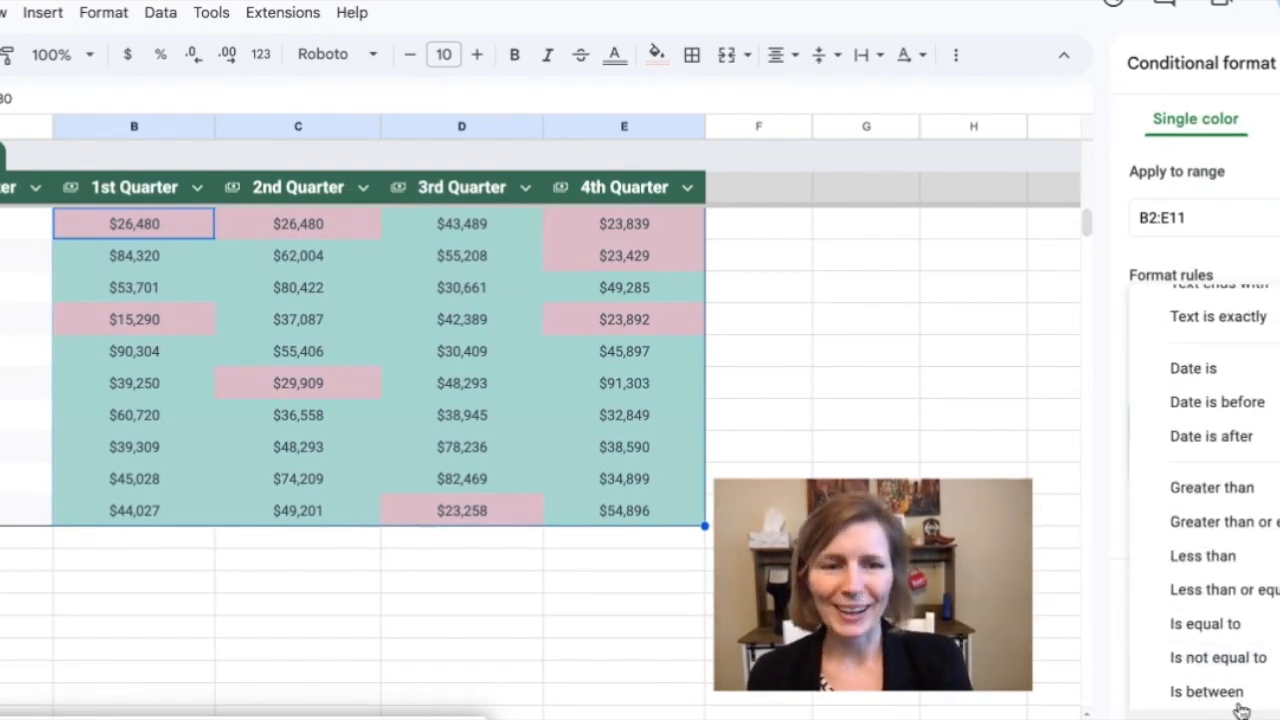
click(1237, 691)
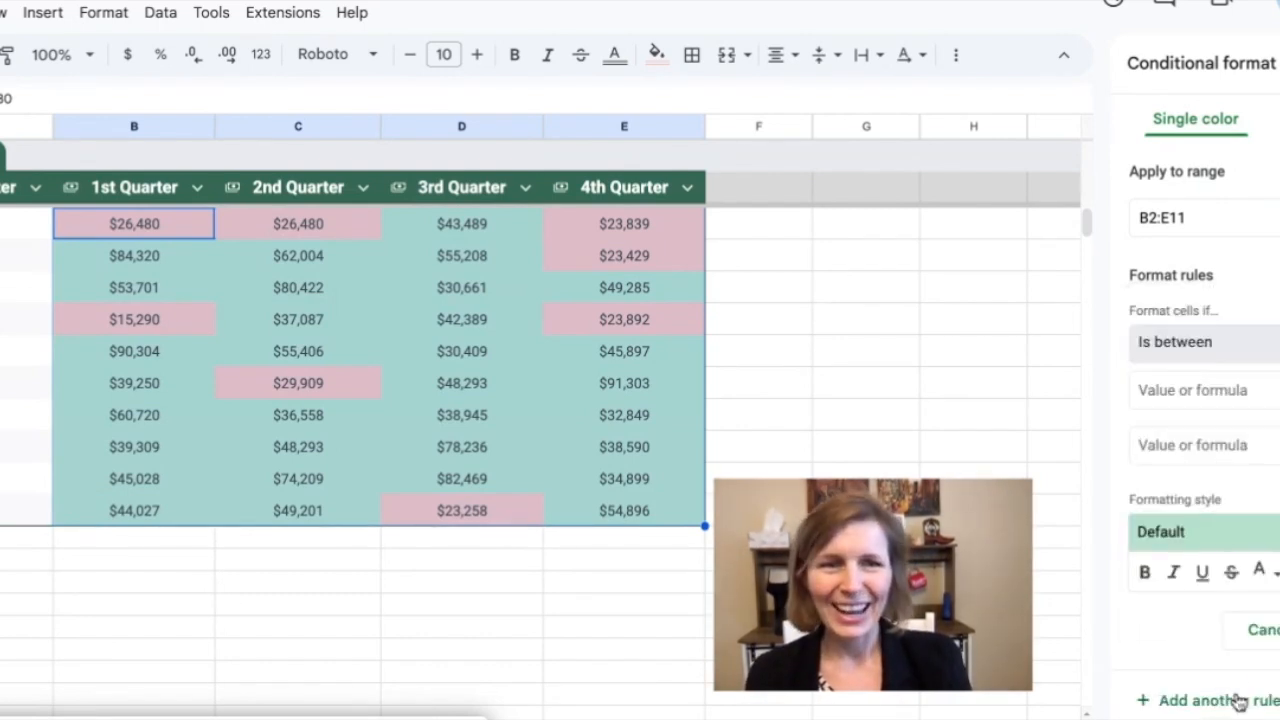
click(1182, 392)
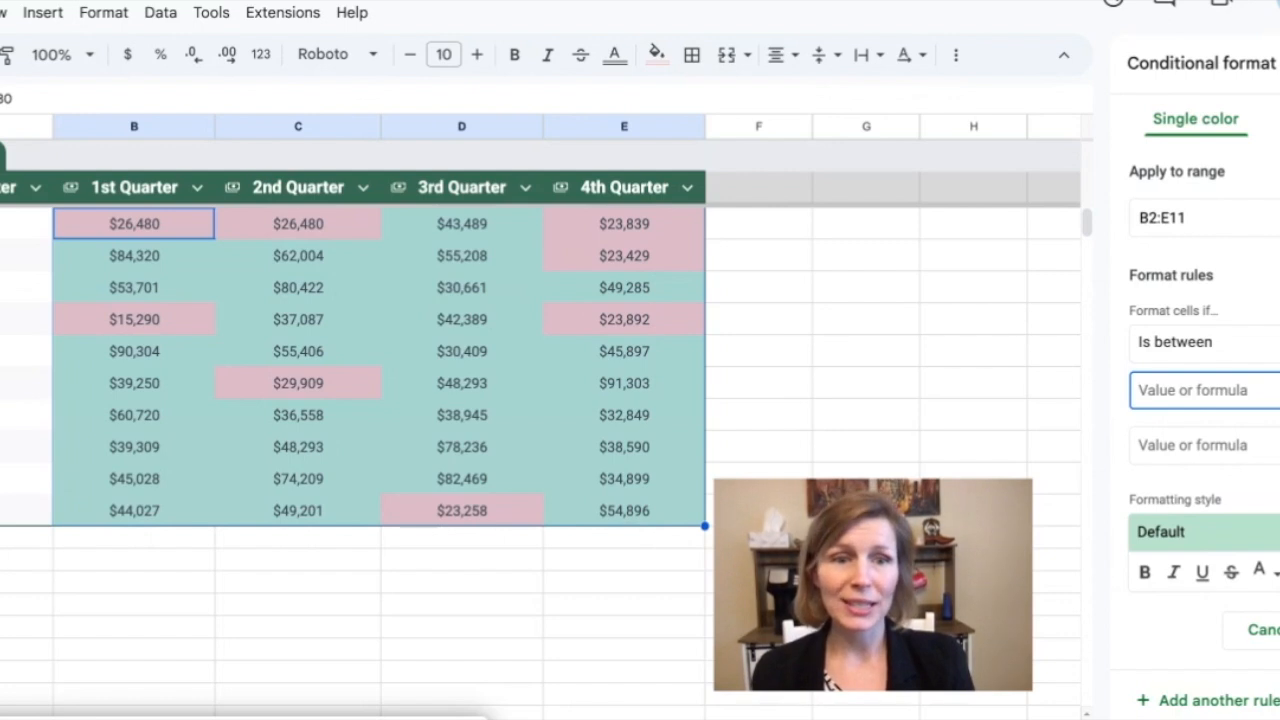
click(1184, 352)
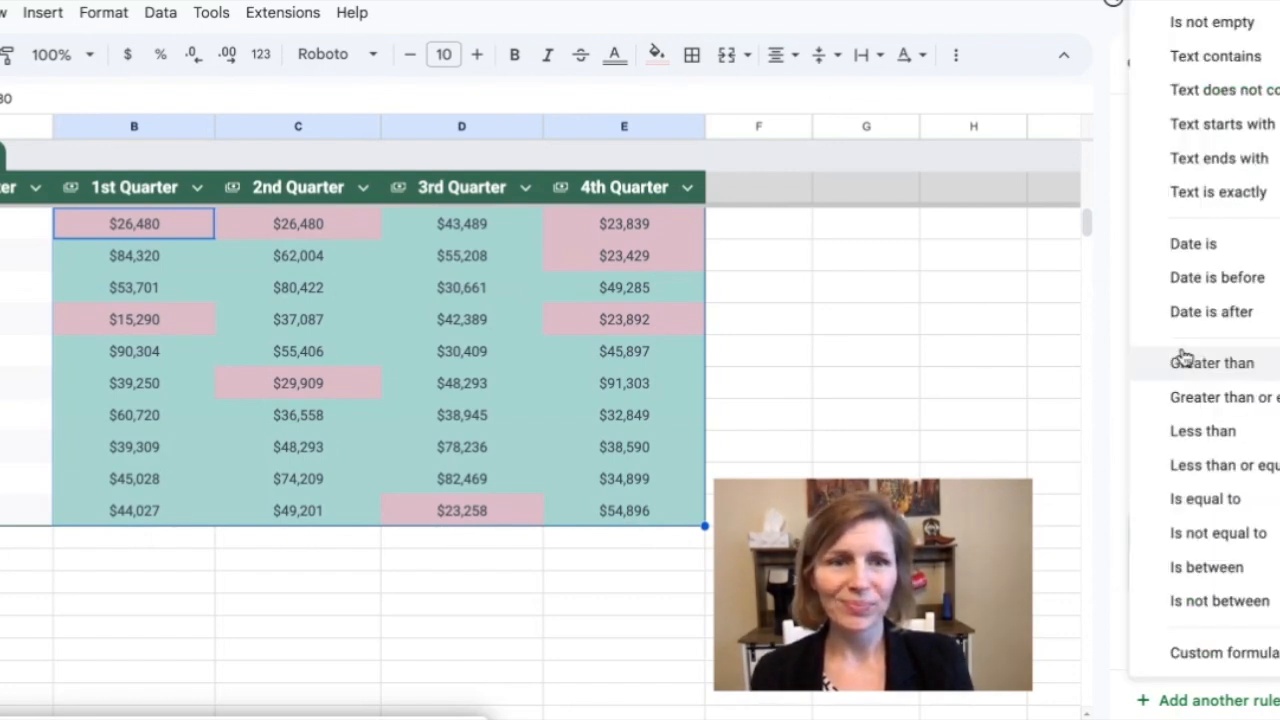
key(Escape)
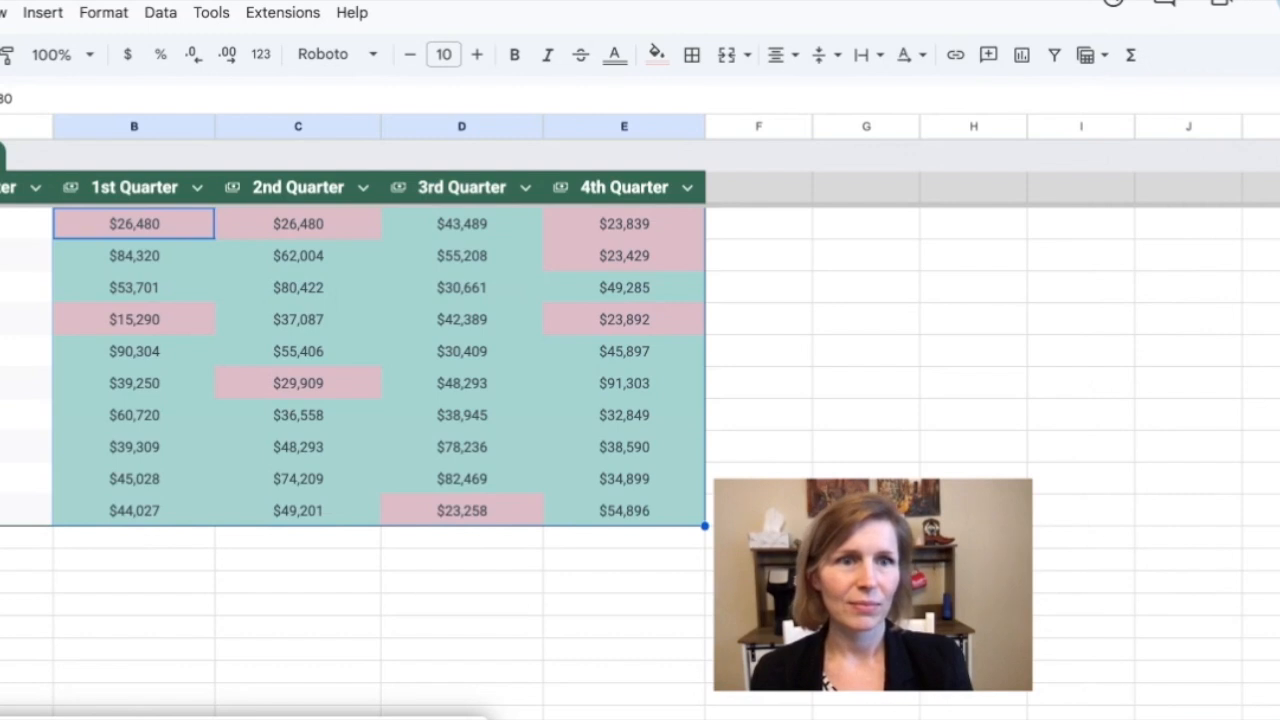
Reopen the conditional formatting rules and change the condition of the green not-empty rule to Is between.
click(42, 14)
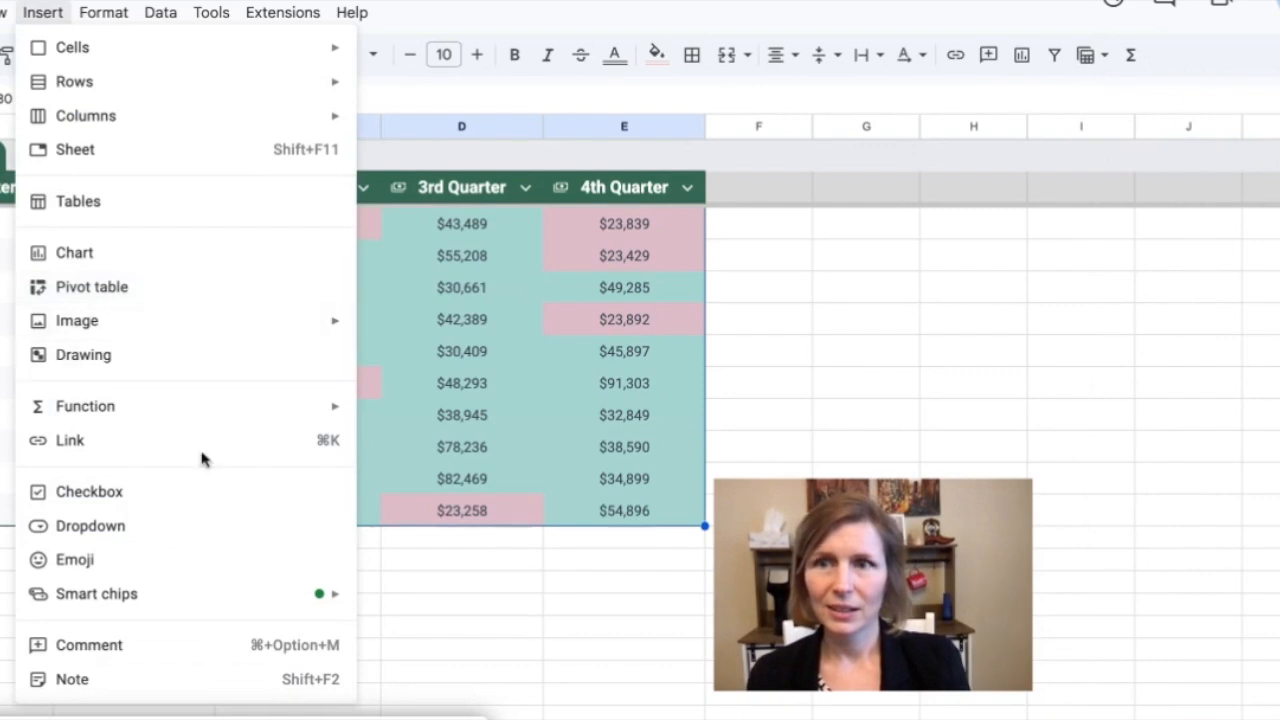
click(160, 12)
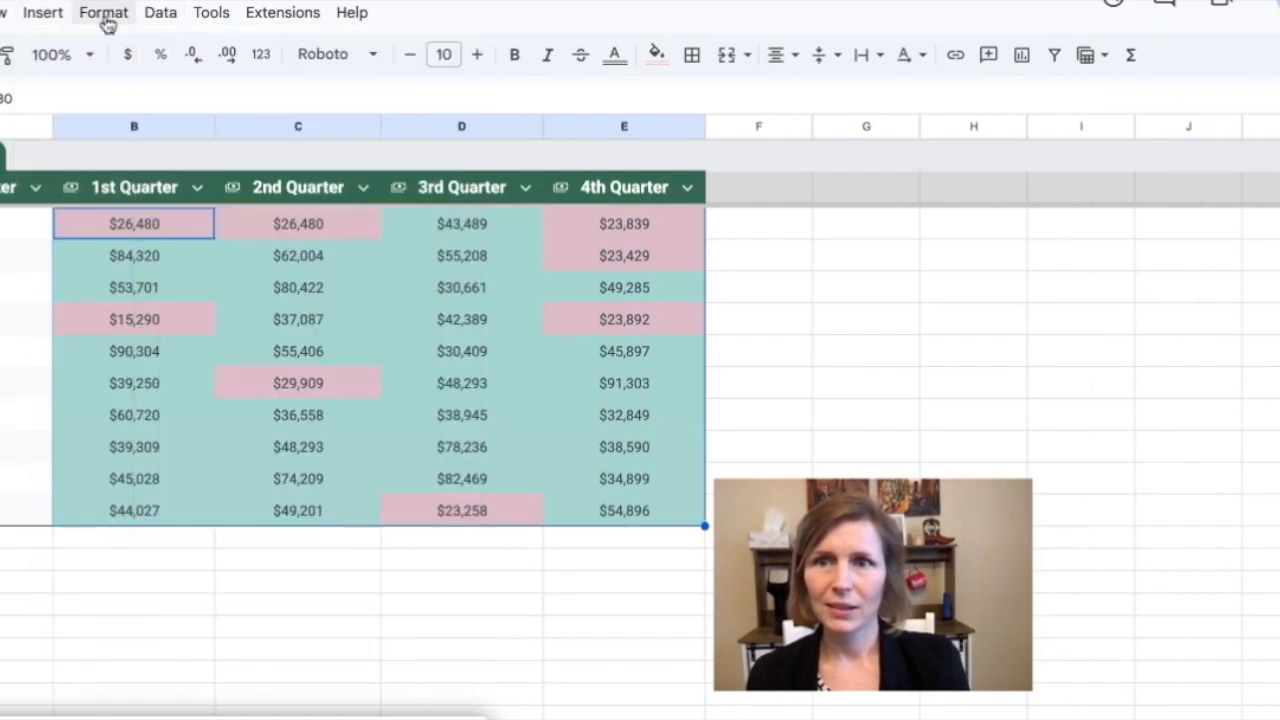
click(104, 12)
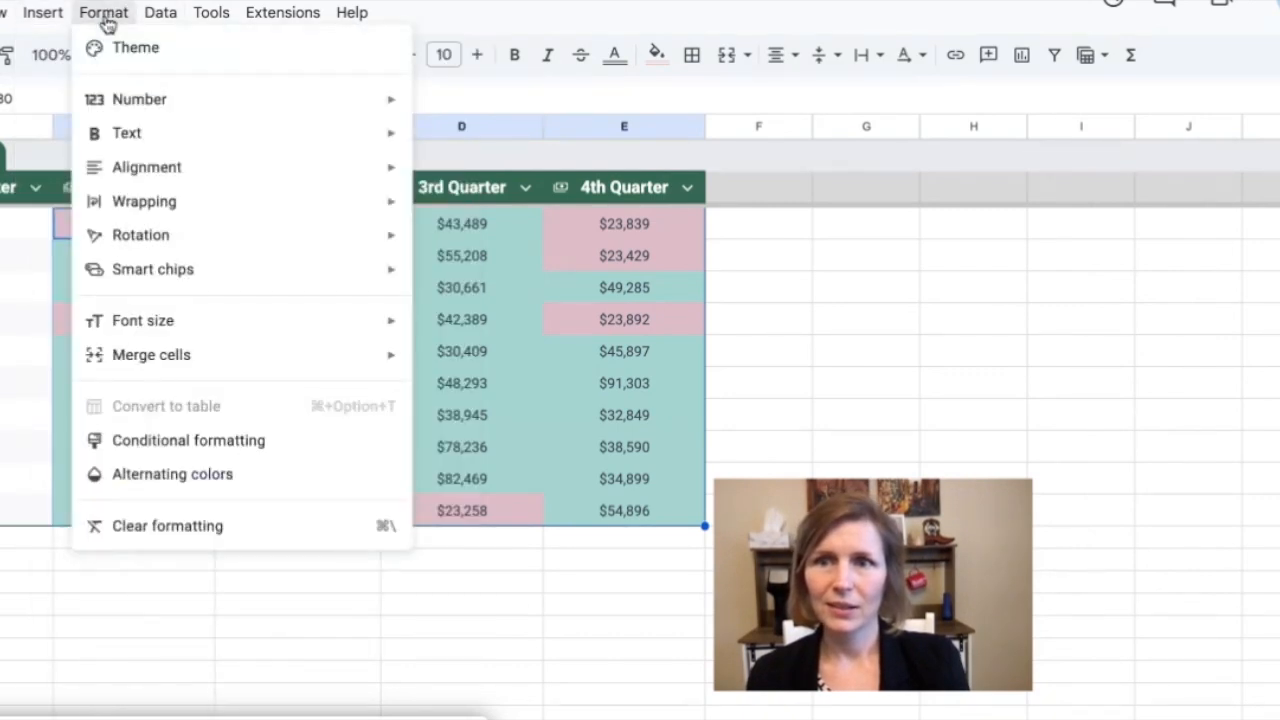
click(278, 441)
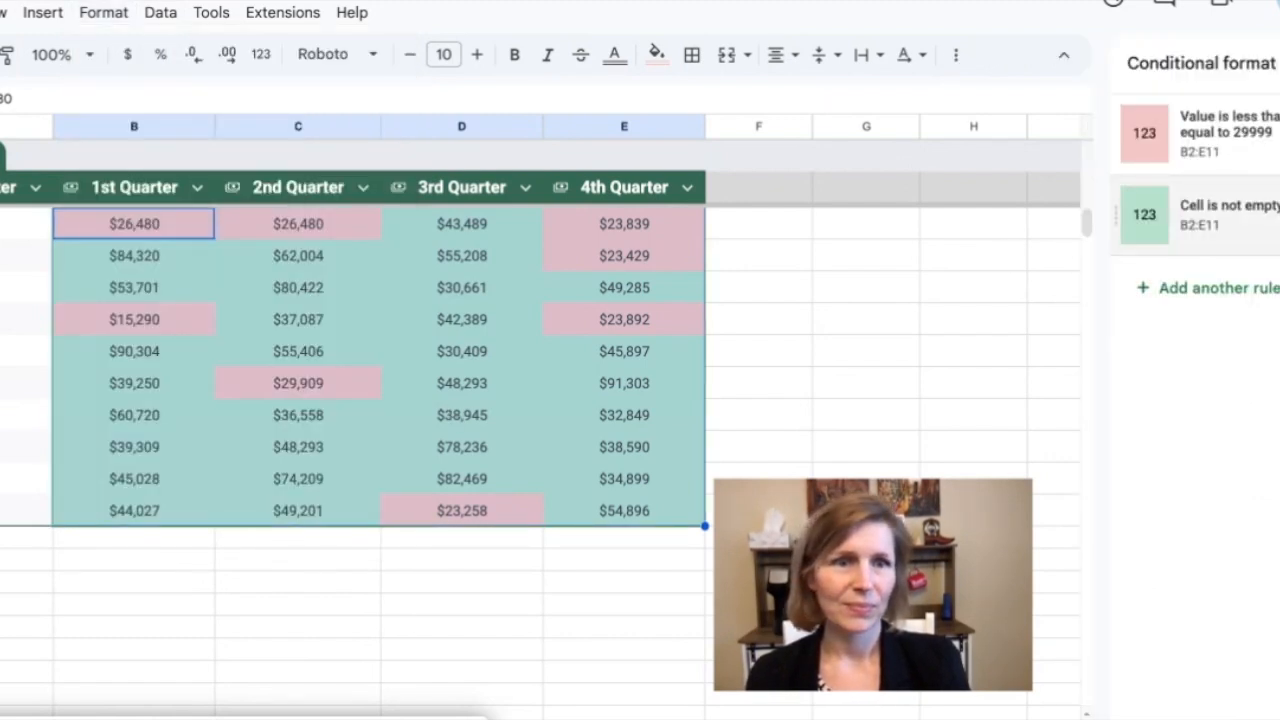
click(1266, 214)
click(1266, 212)
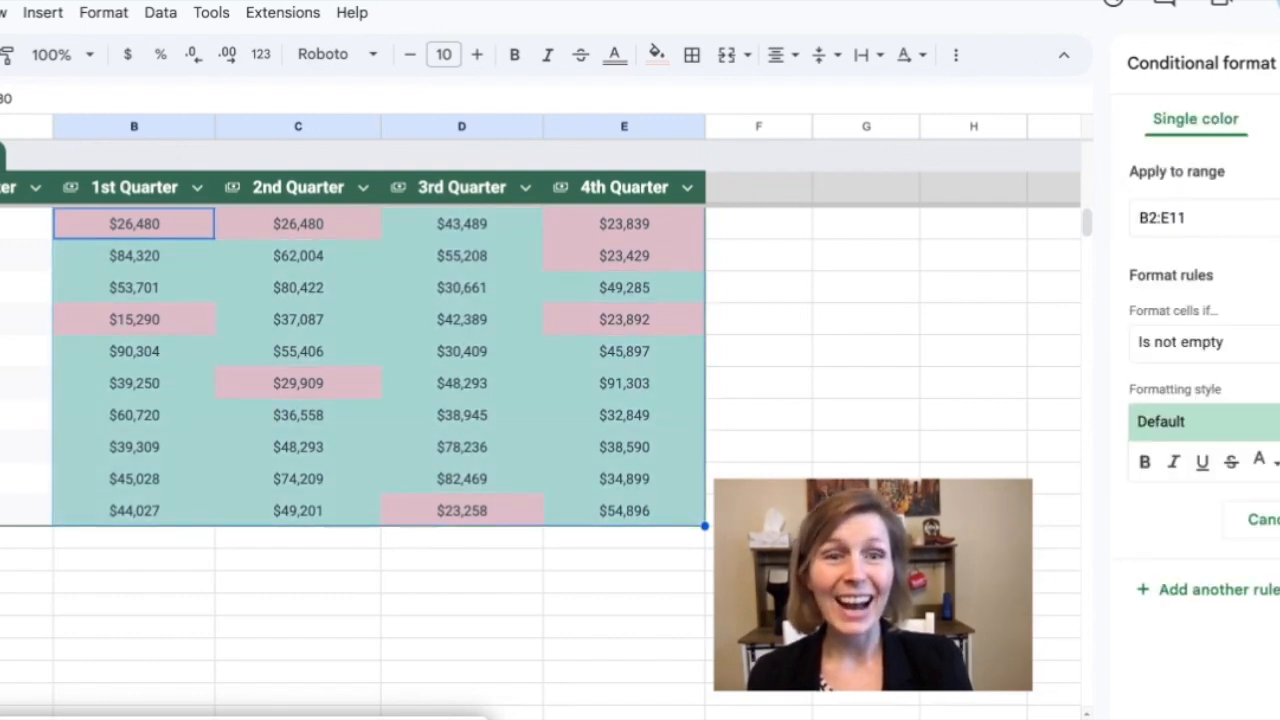
click(1216, 364)
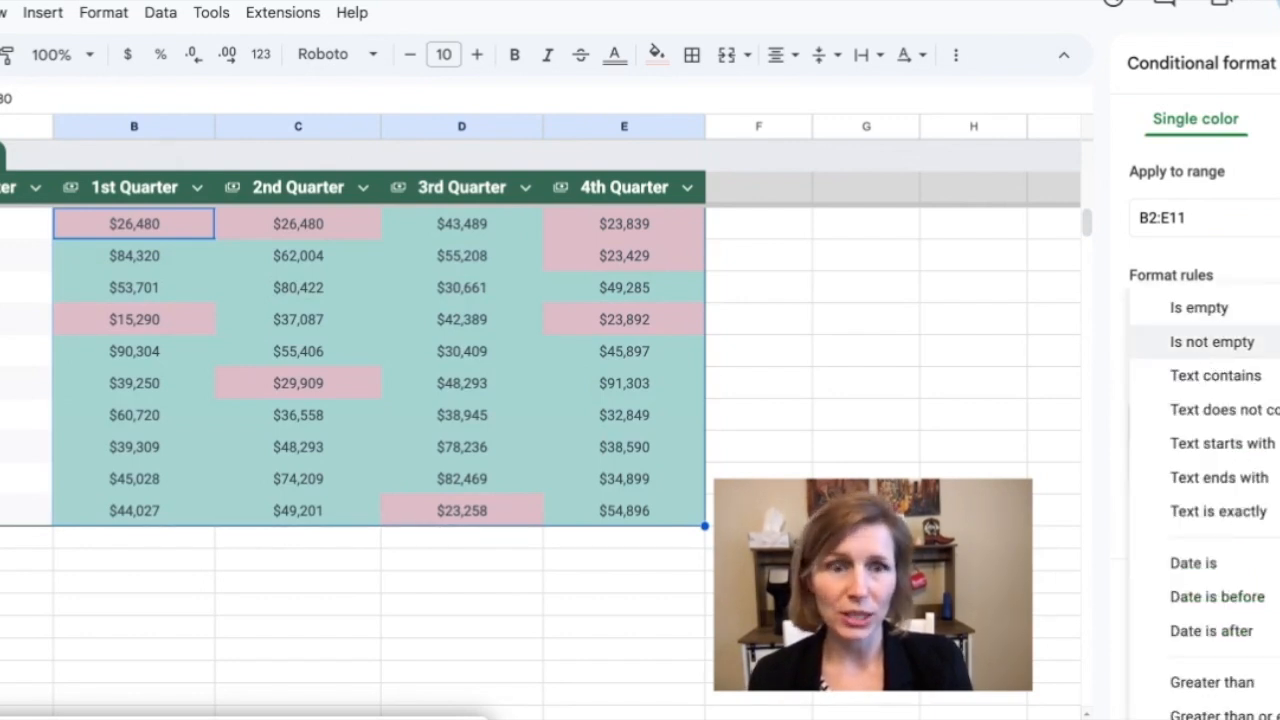
scroll(1213, 390, down, 4)
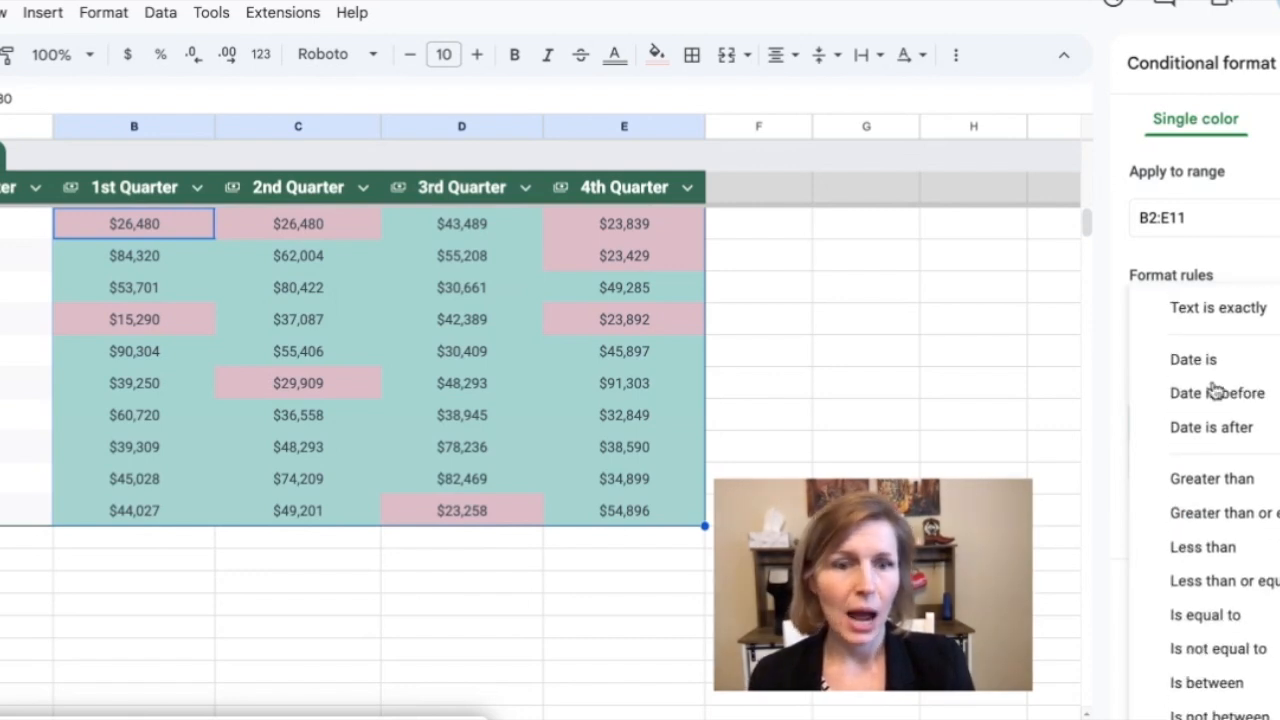
click(1192, 686)
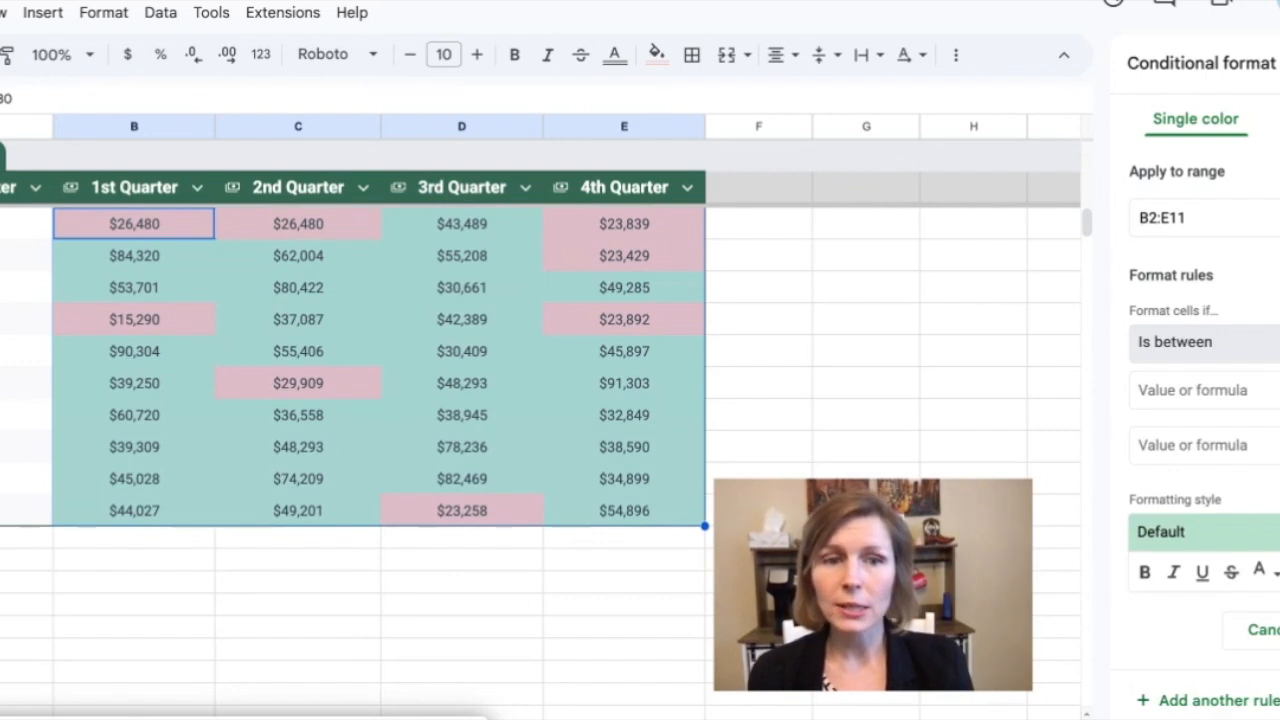
Set the limits of the Is between rule to 30,000 and 49,999.999.
click(1161, 397)
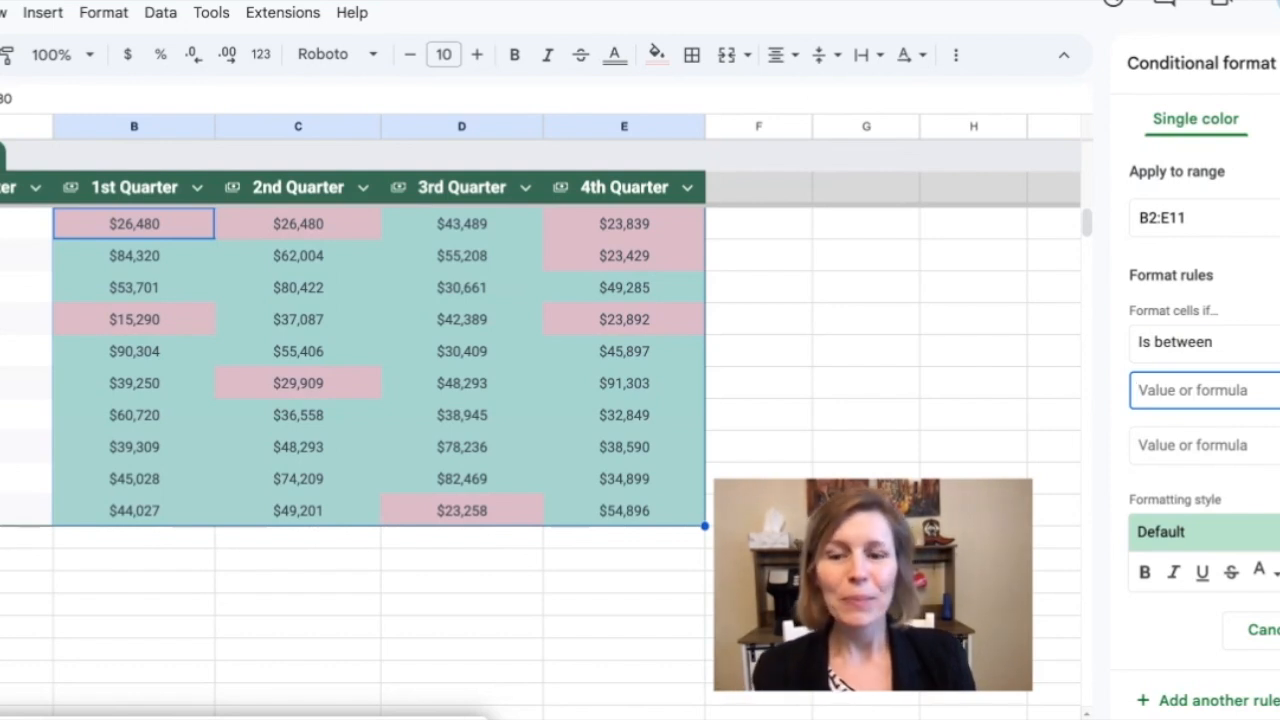
text(30,000)
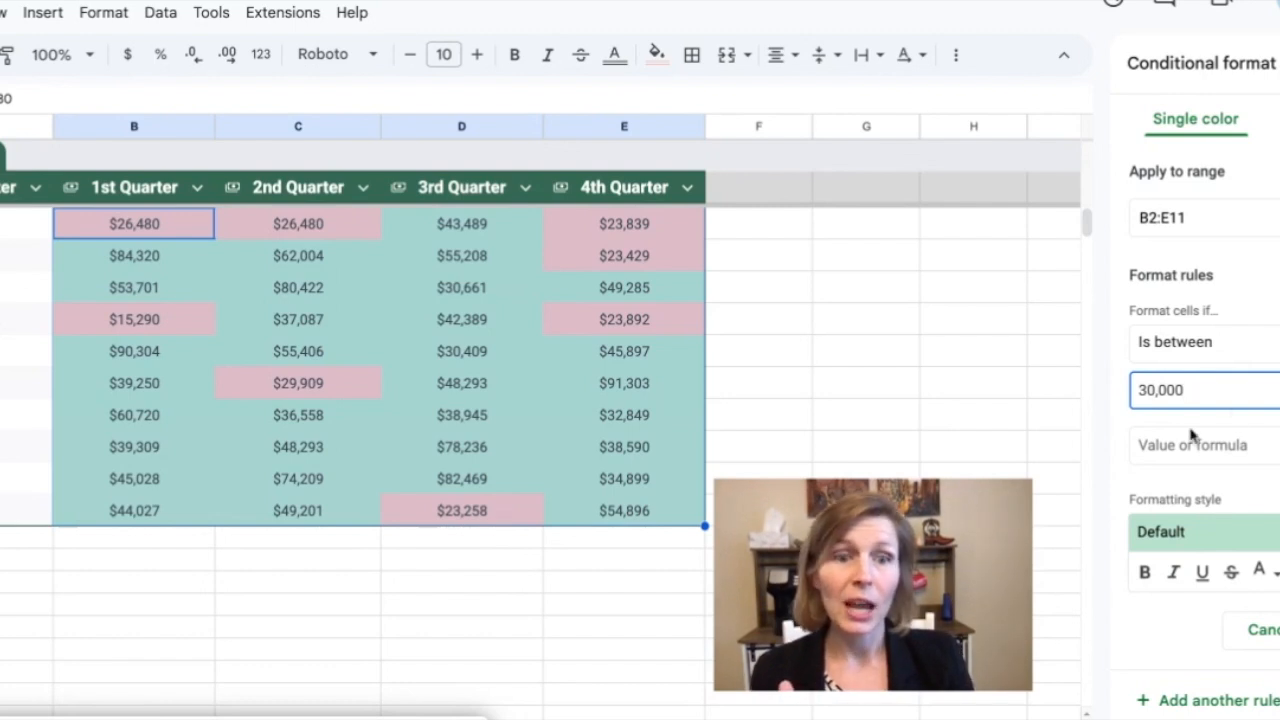
click(1226, 444)
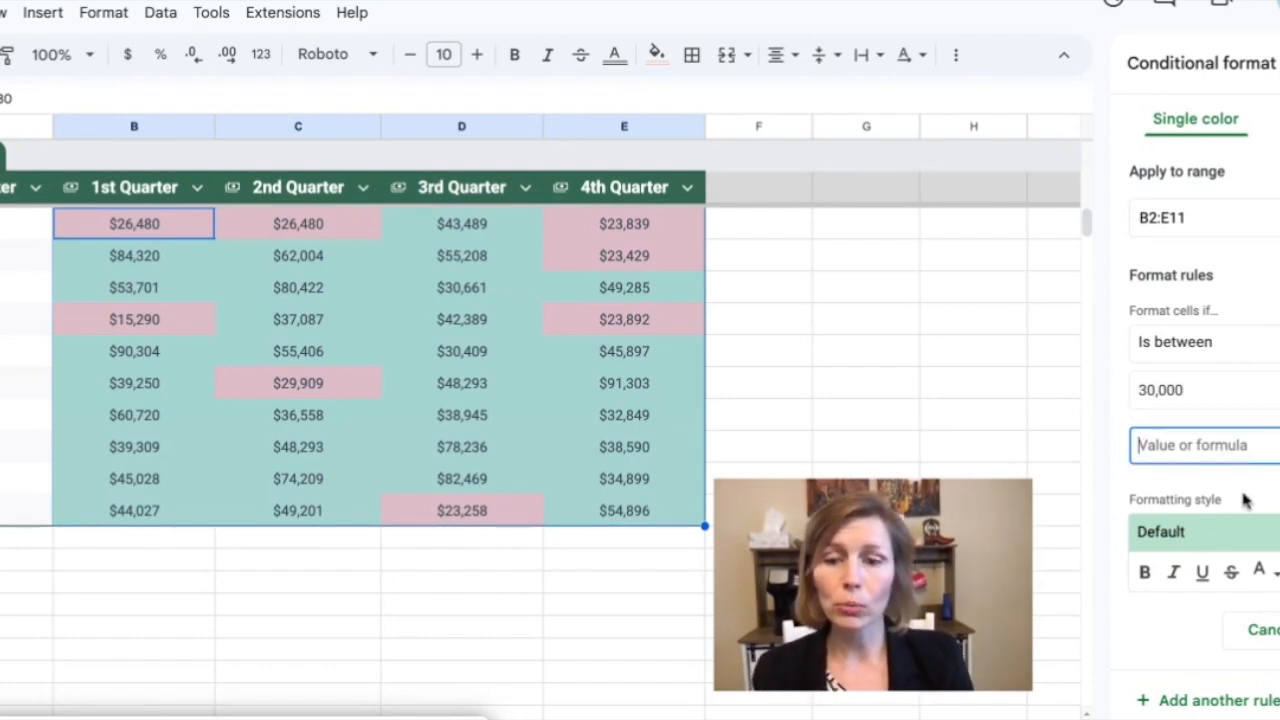
text(49)
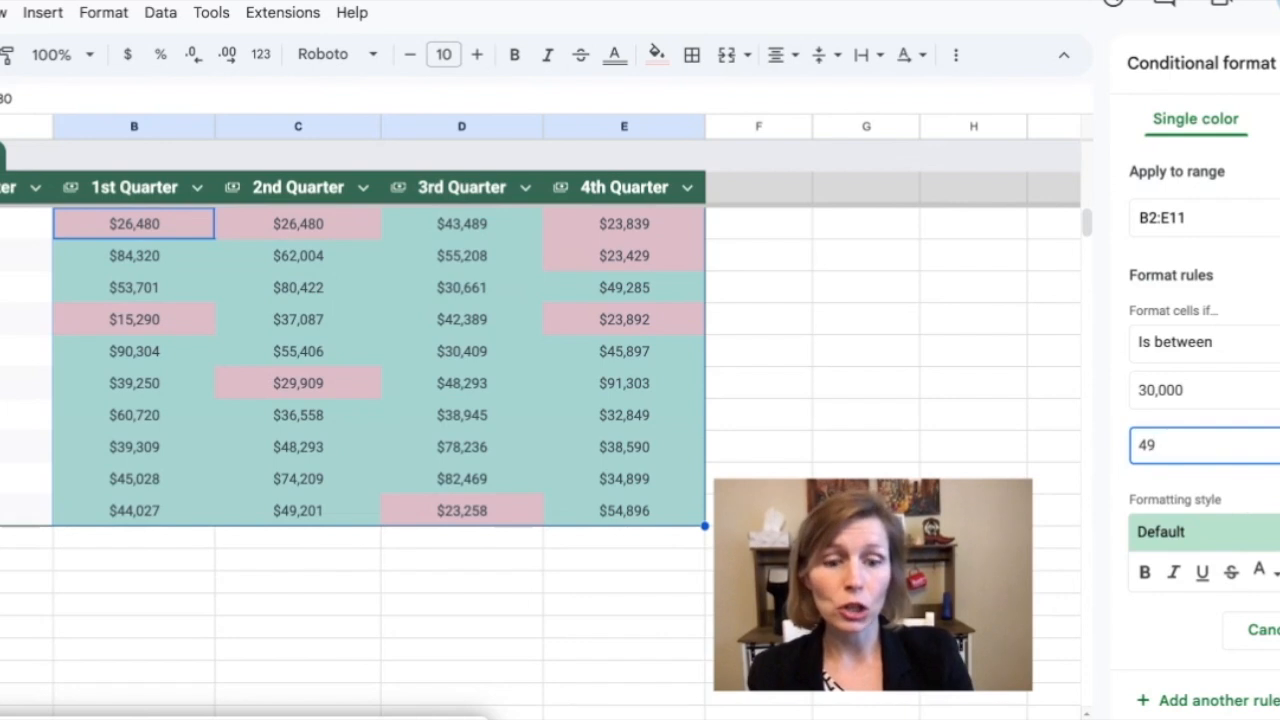
text(,00)
key(BackSpace)
key(BackSpace)
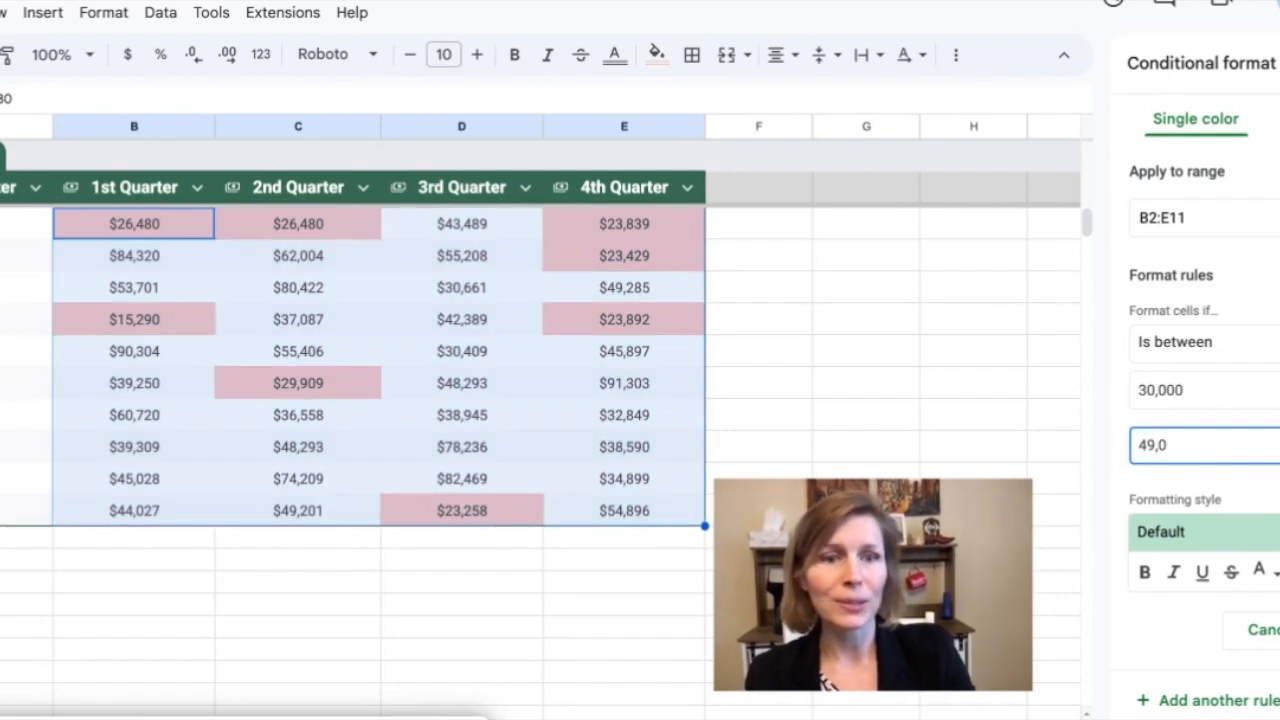
text(0)
key(BackSpace)
text(999)
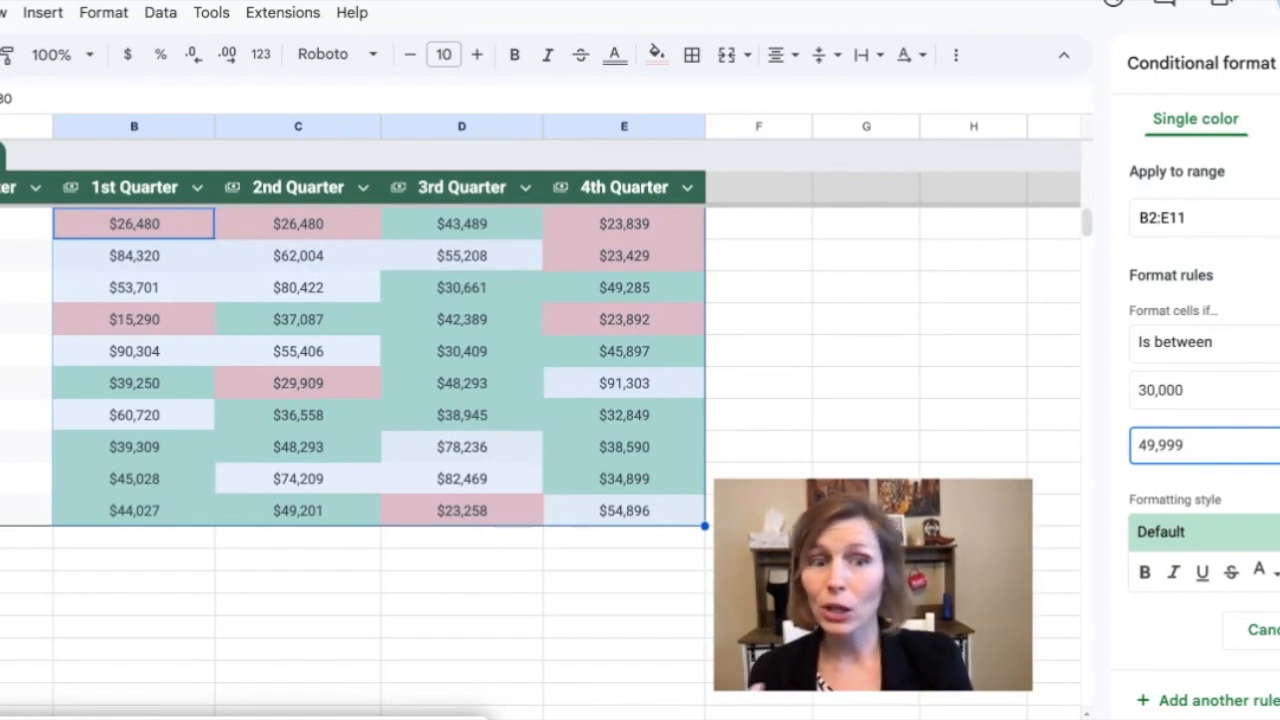
text(.999)
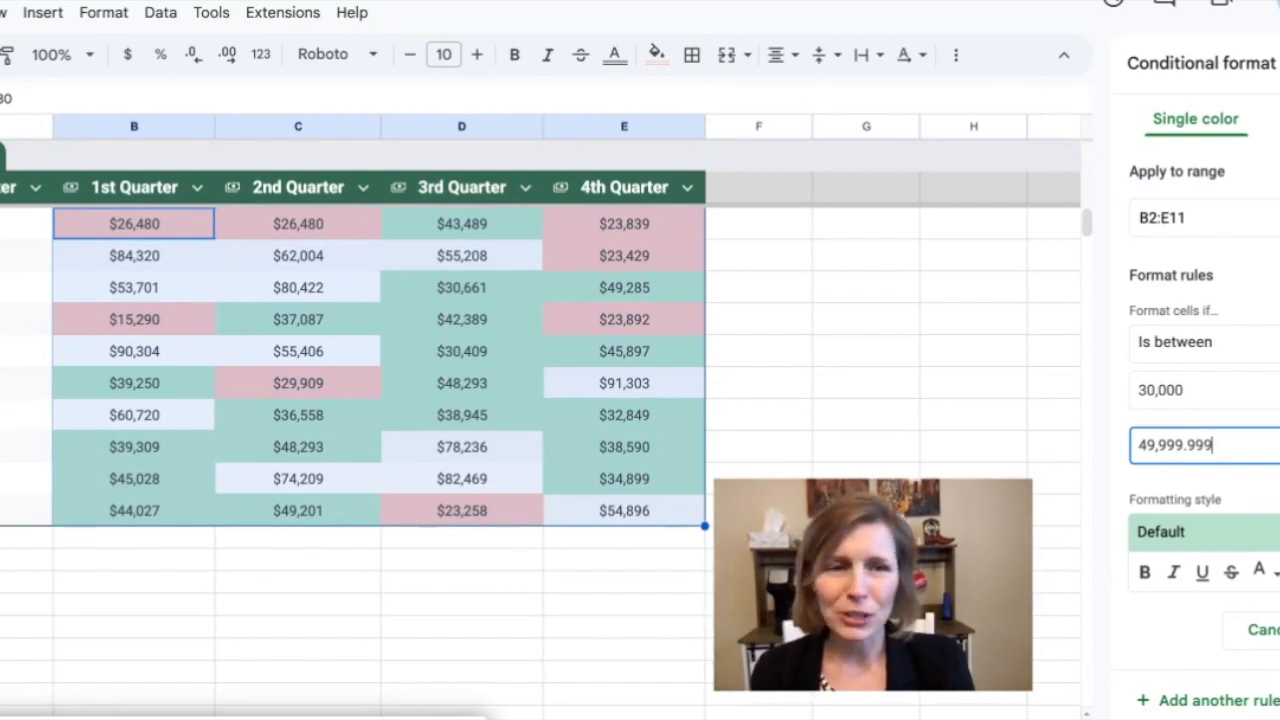
Apply the light yellow preset formatting style to the 30,000 to 49,999.999 rule and save it.
click(1240, 532)
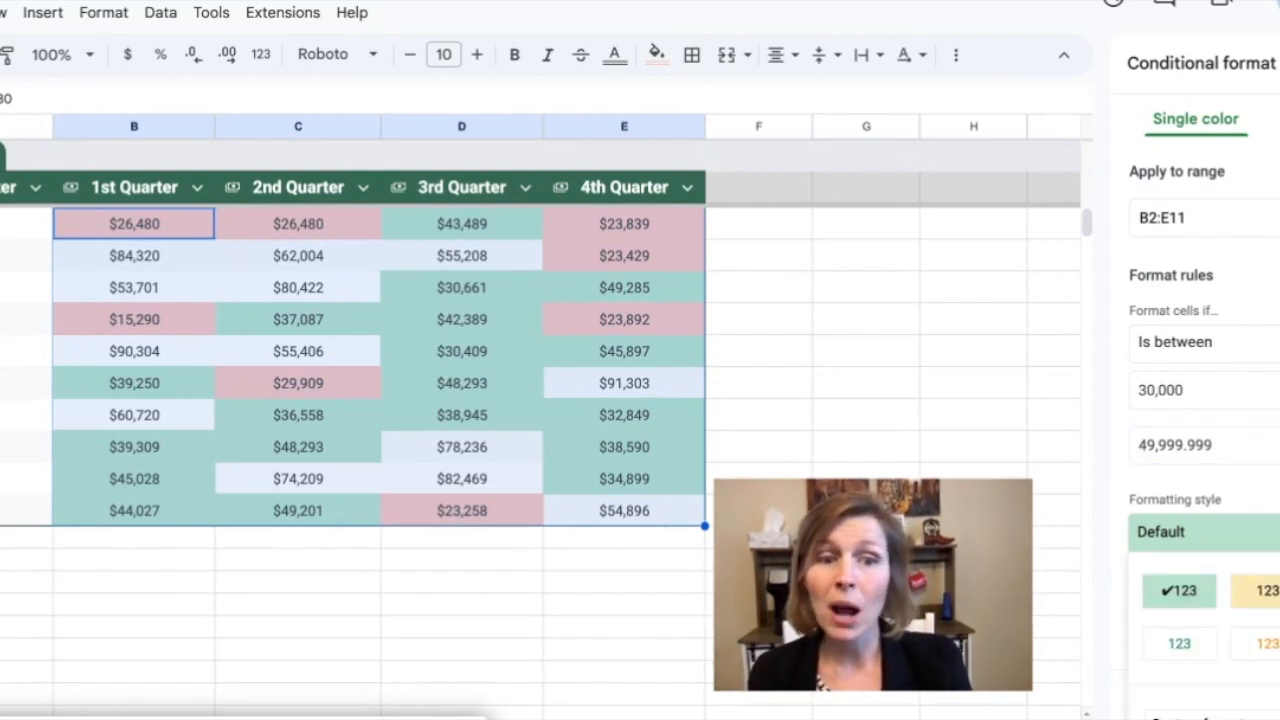
click(1267, 592)
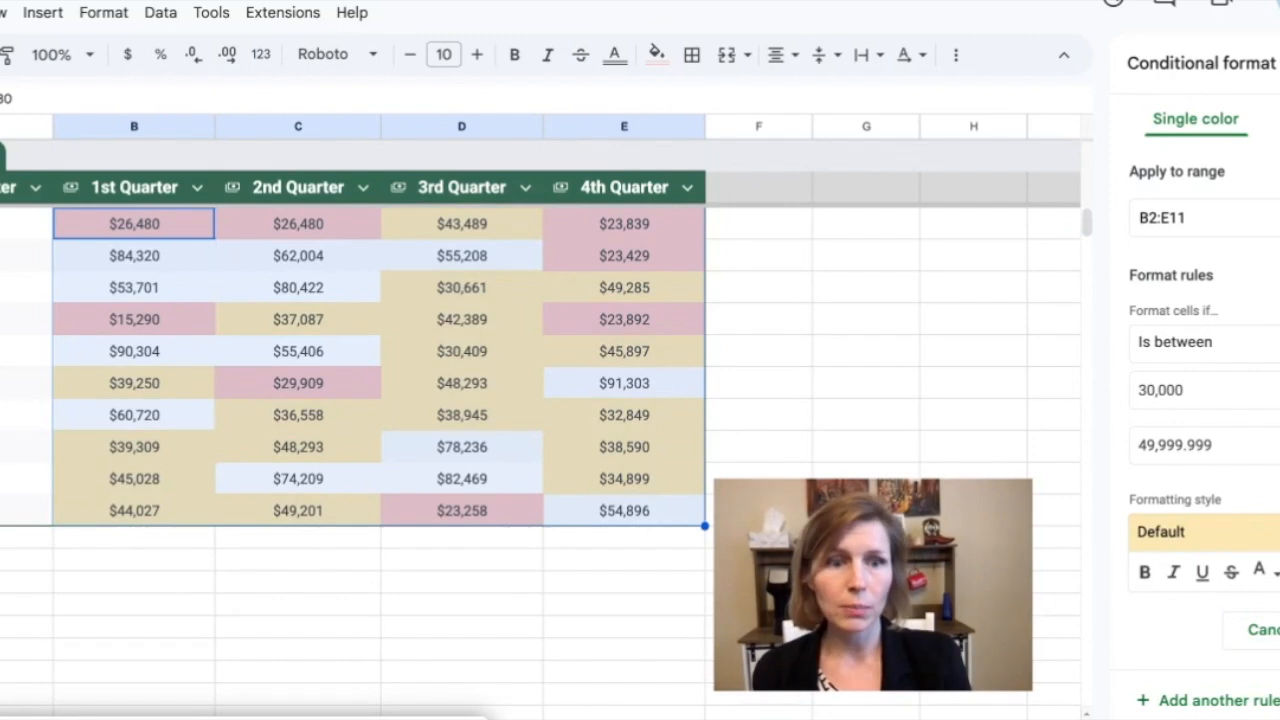
click(1279, 630)
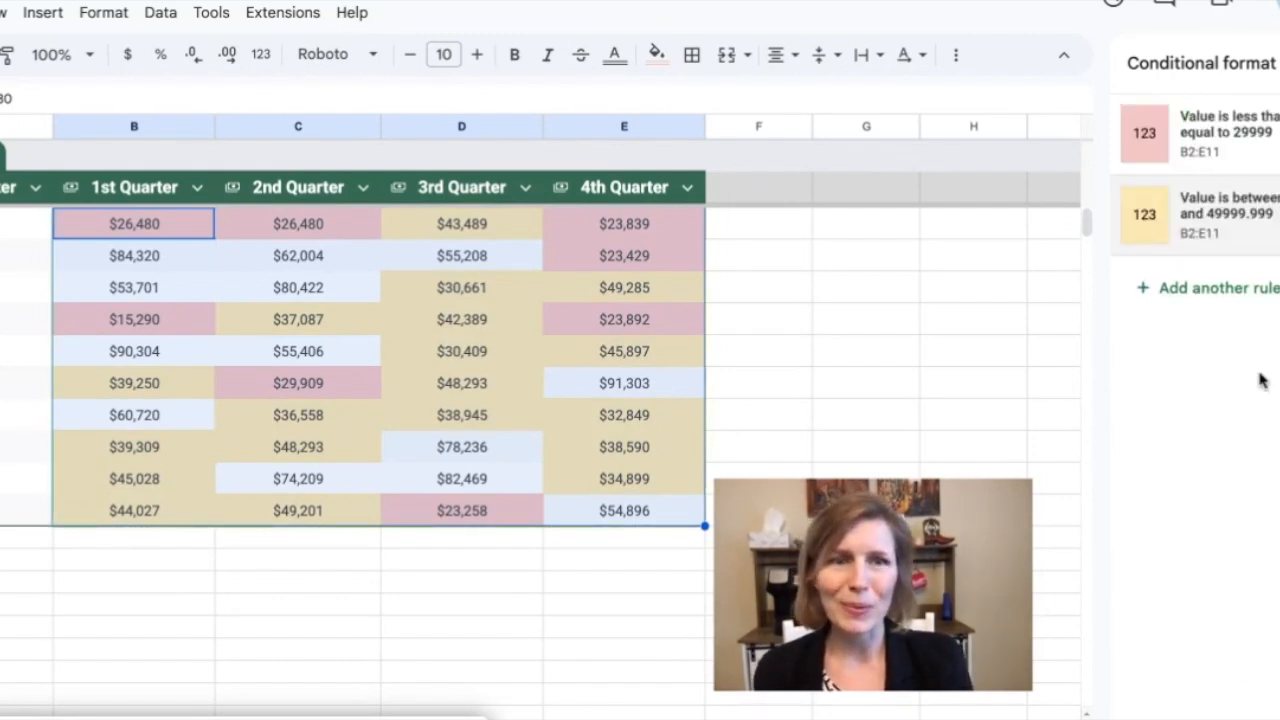
Add a third conditional formatting rule for B2:E11 with the condition Is between.
click(1234, 300)
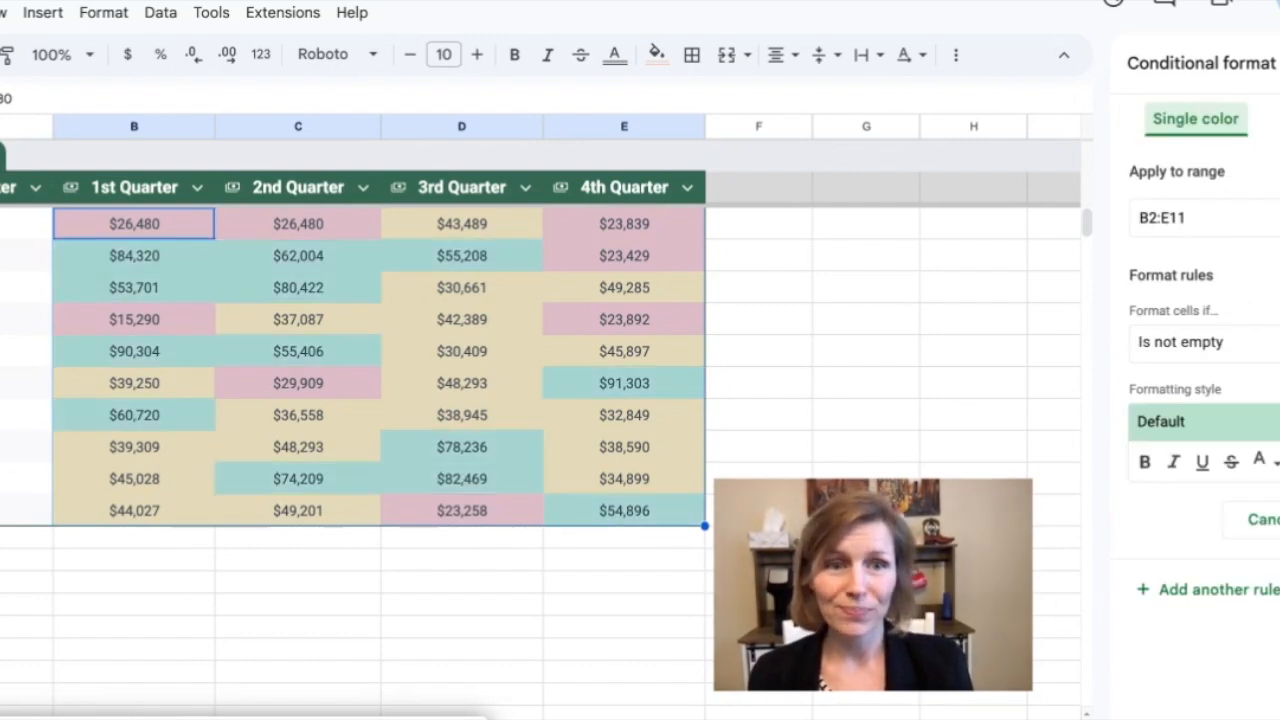
click(1198, 340)
scroll(1196, 338, down, 2)
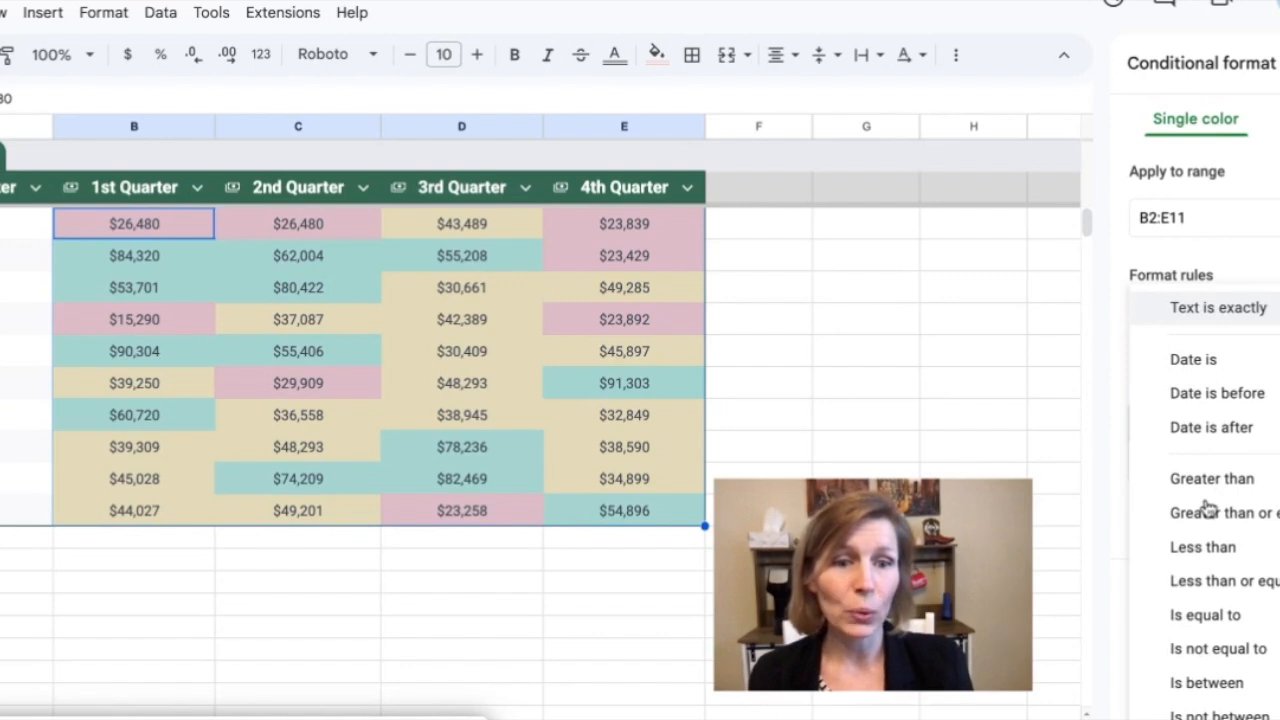
click(1219, 697)
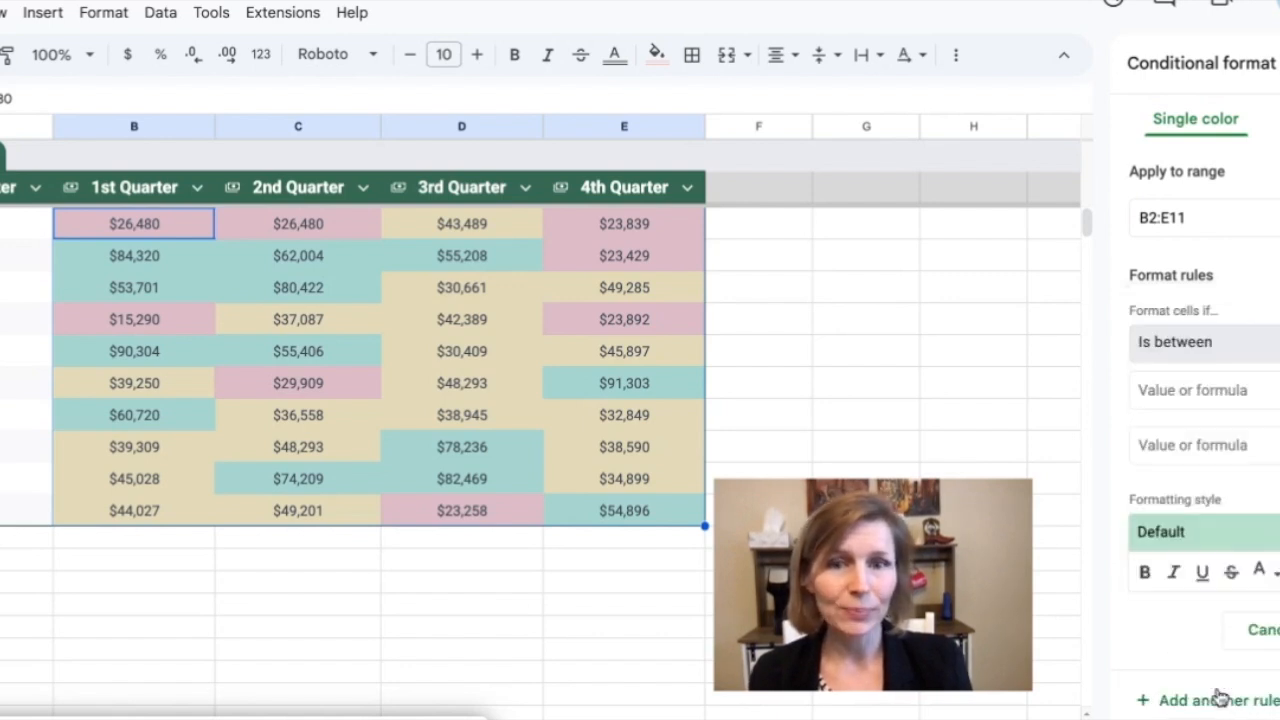
Set the third rule's limits to 50,000 and 74,999 and save it with the default green style.
click(1206, 403)
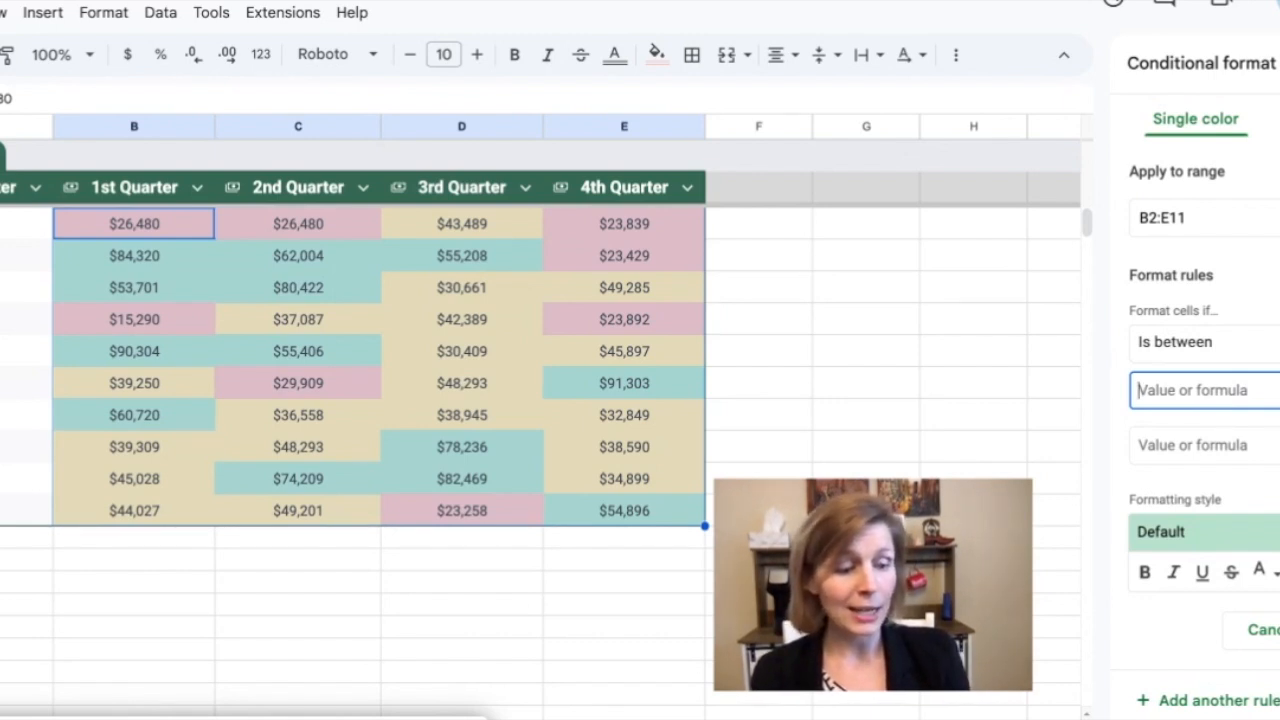
text(50,000)
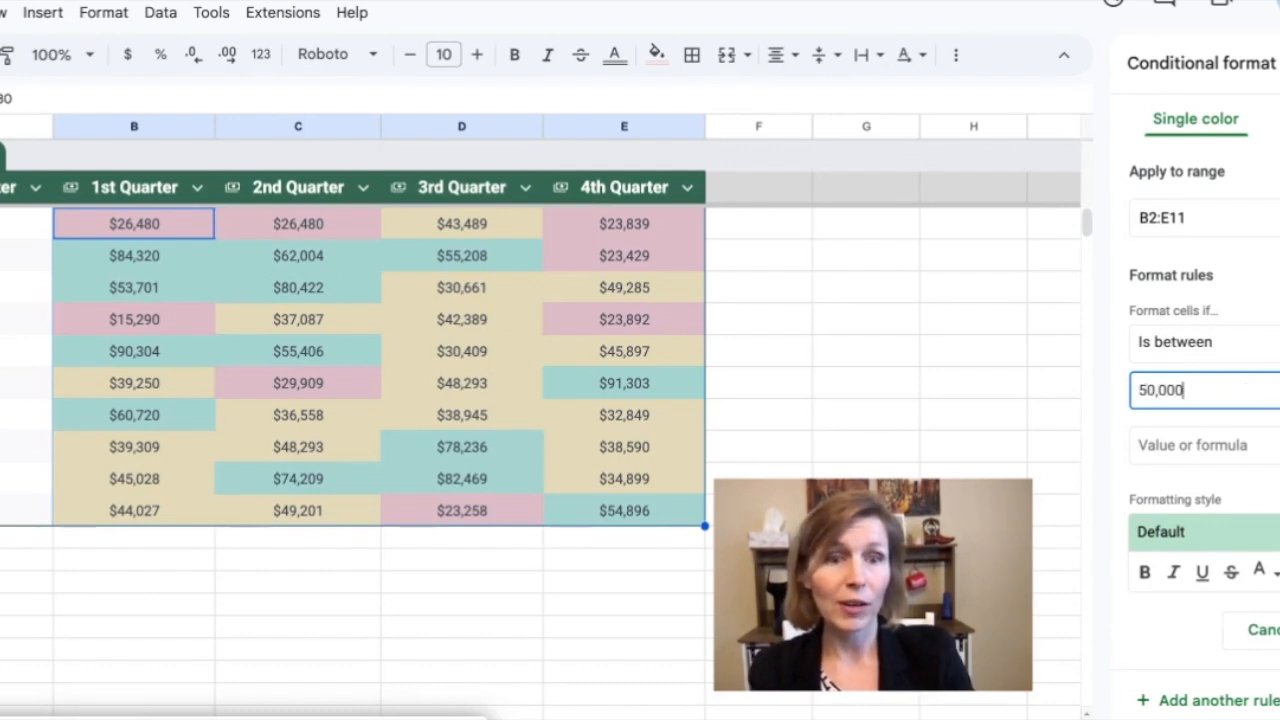
click(1211, 452)
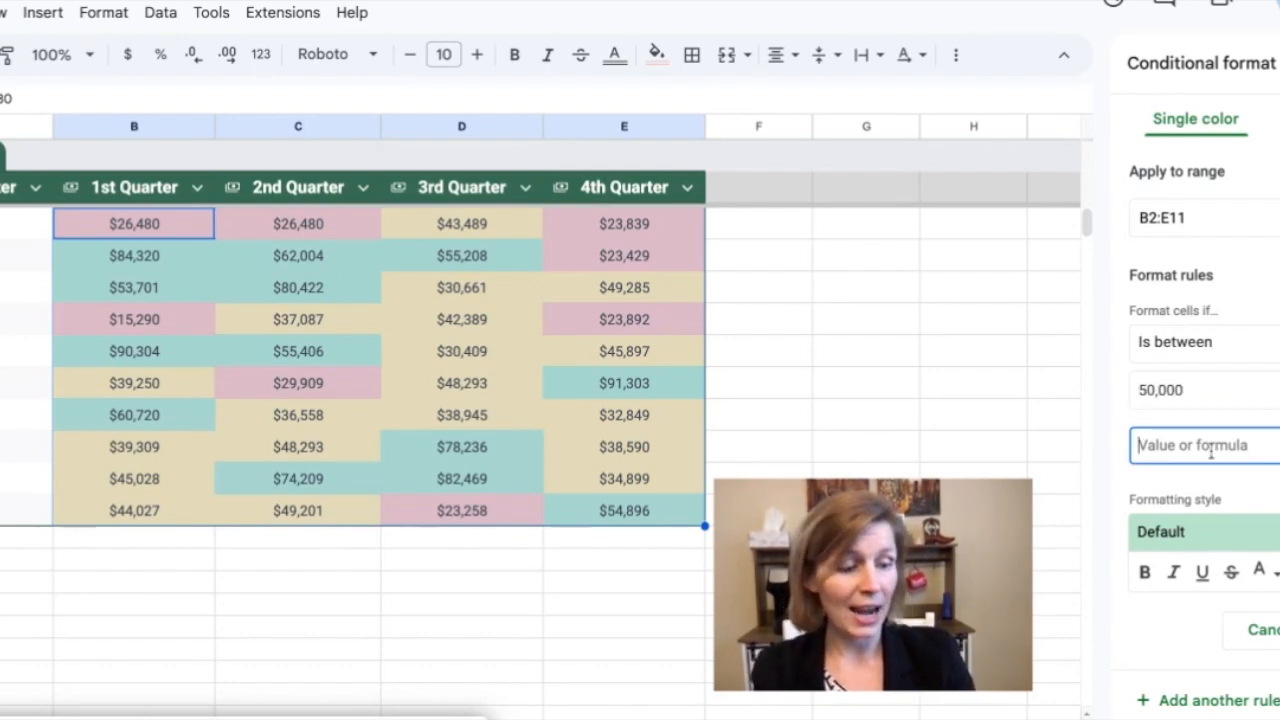
text(7)
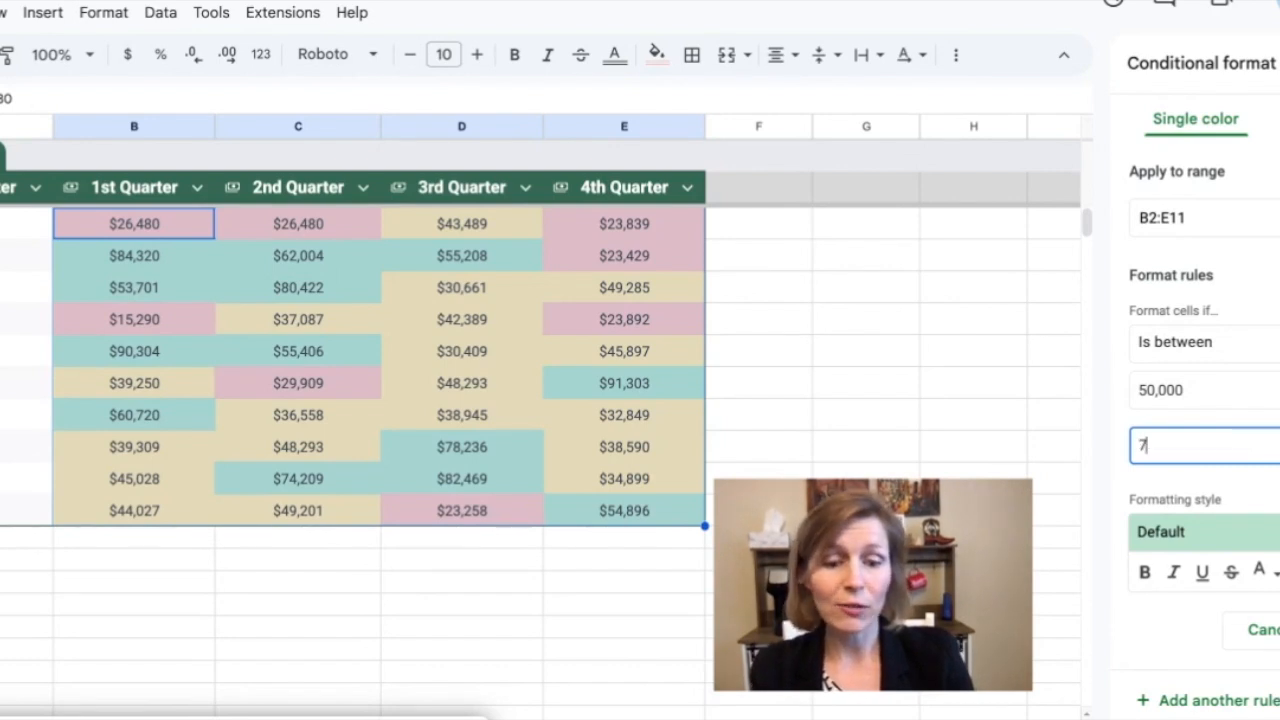
text(4,999)
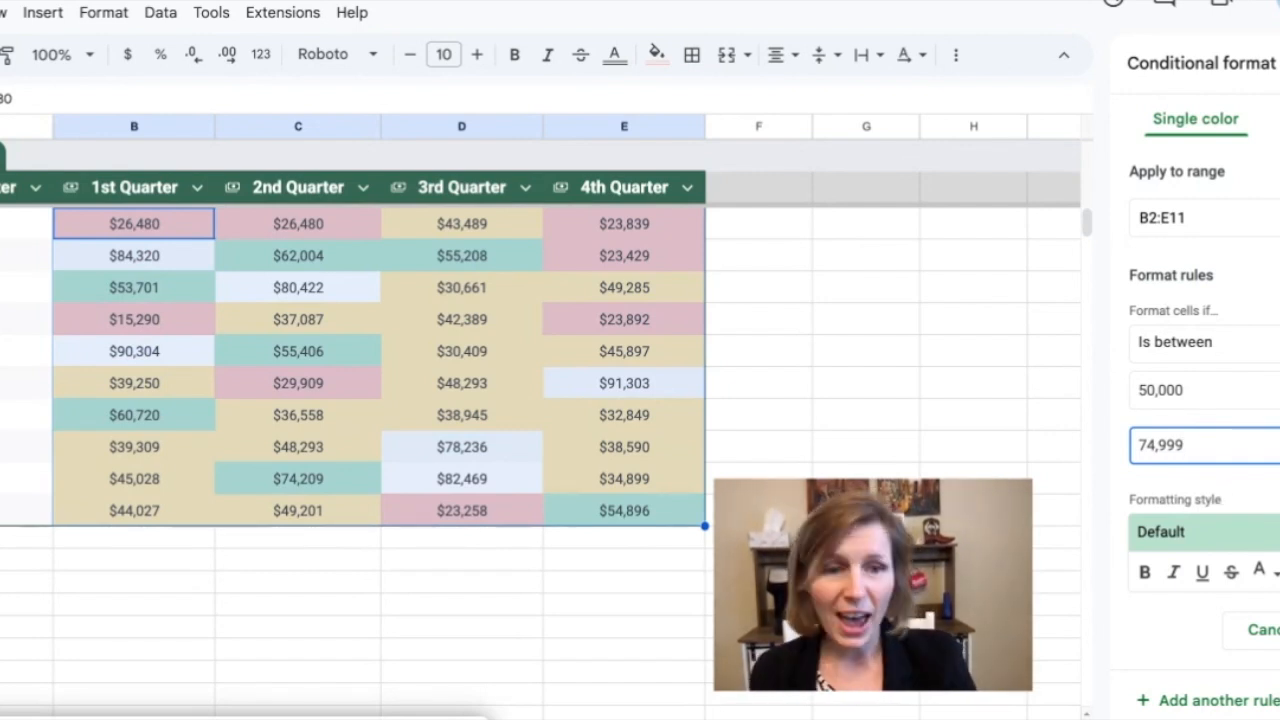
click(1279, 630)
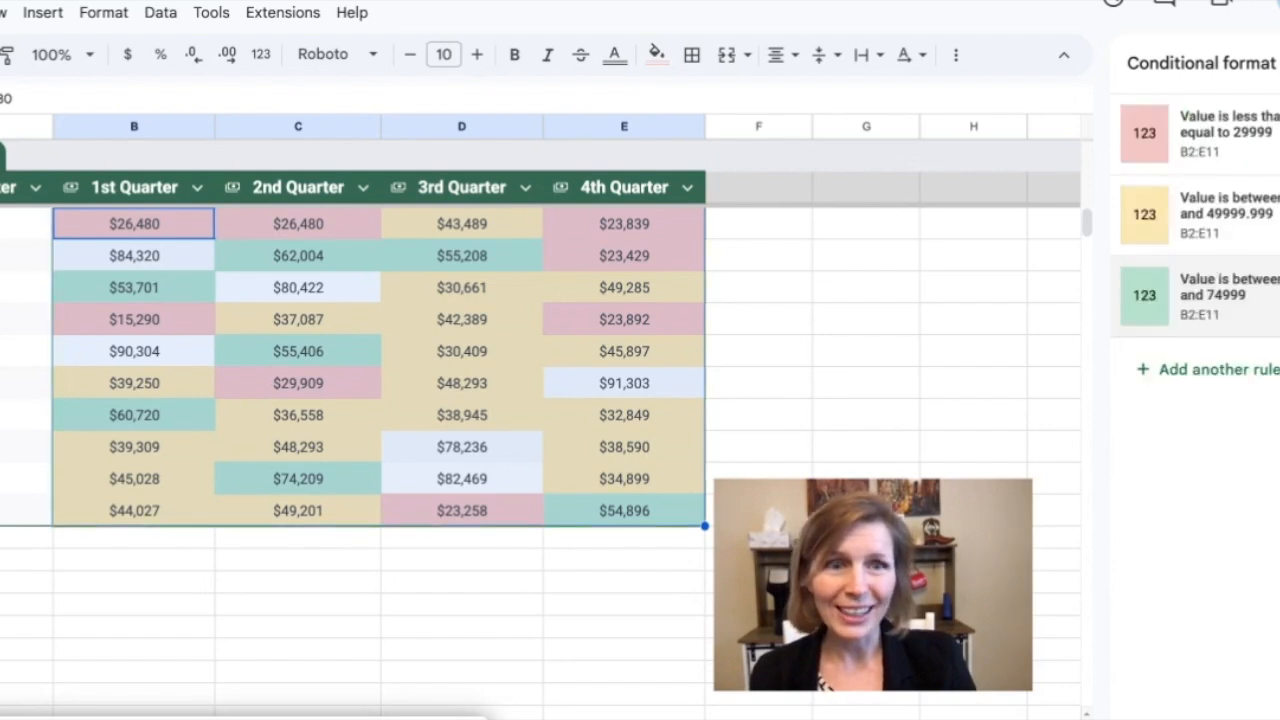
Add a fourth conditional formatting rule for B2:E11 with the condition Greater than or equal to.
click(1210, 377)
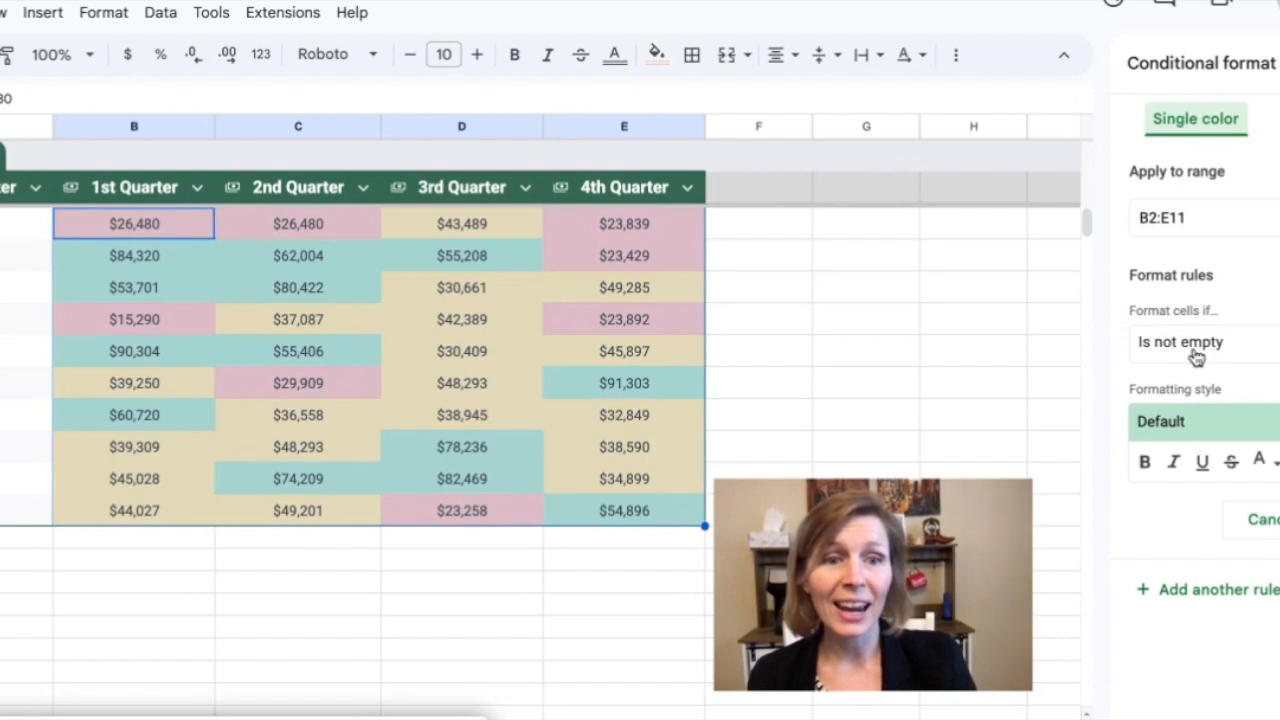
click(1195, 352)
scroll(1235, 685, down, 2)
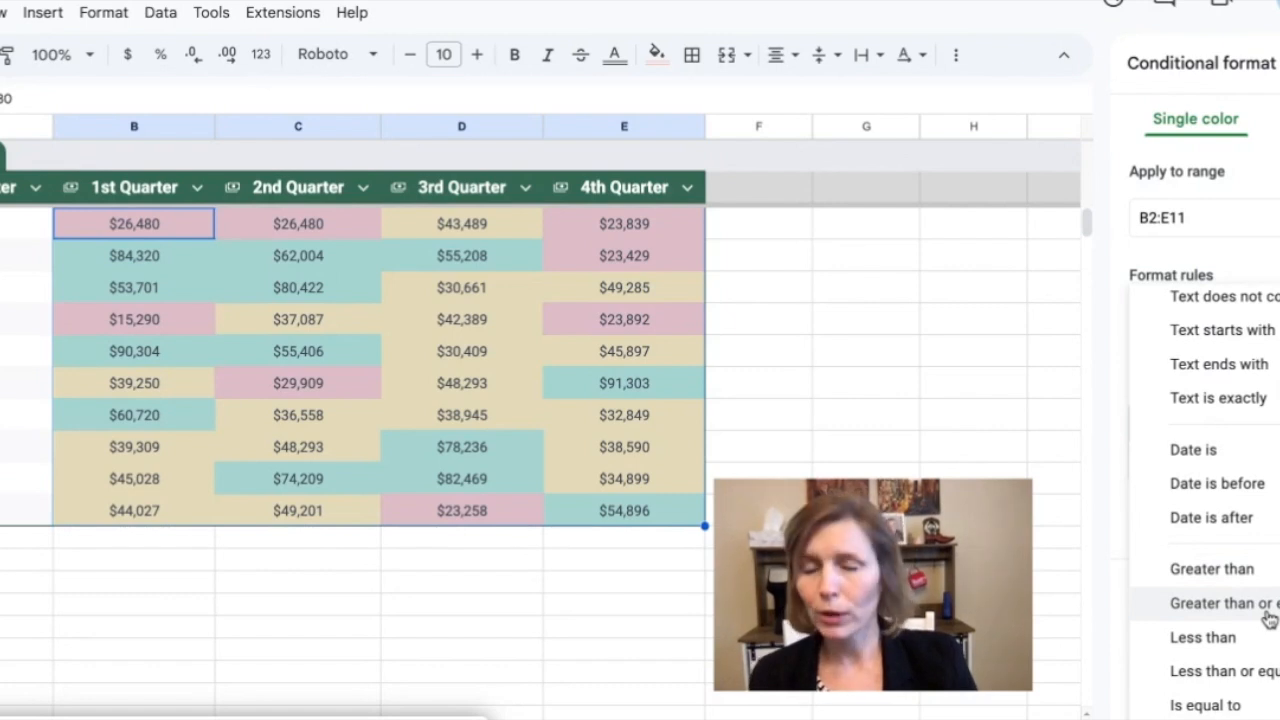
click(1230, 603)
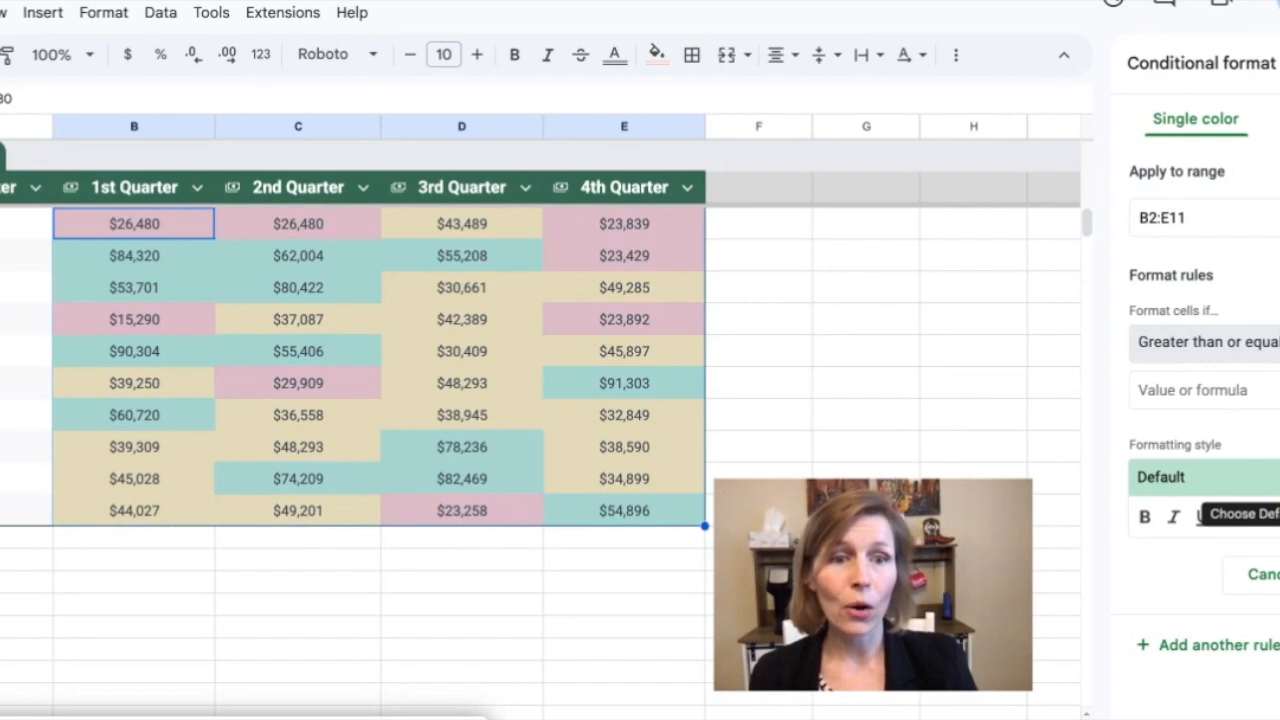
Give the greater-than-or-equal rule a custom pale blue fill color.
click(1200, 478)
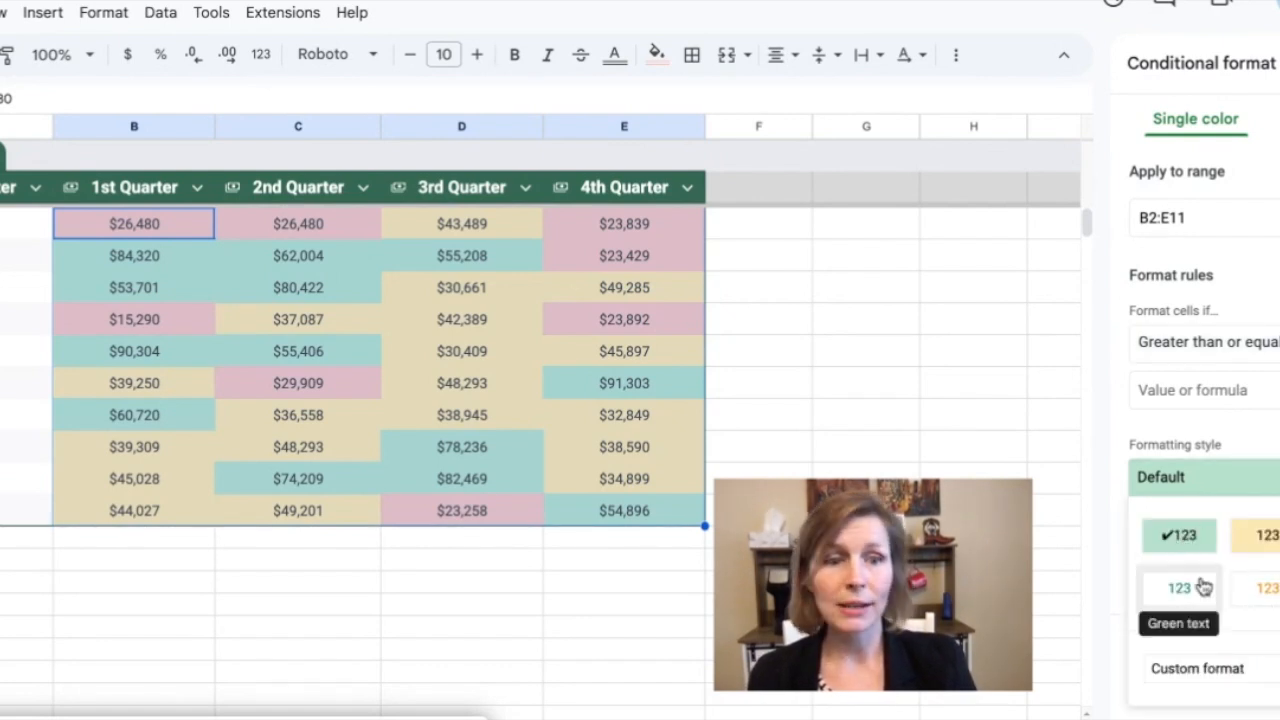
click(1198, 677)
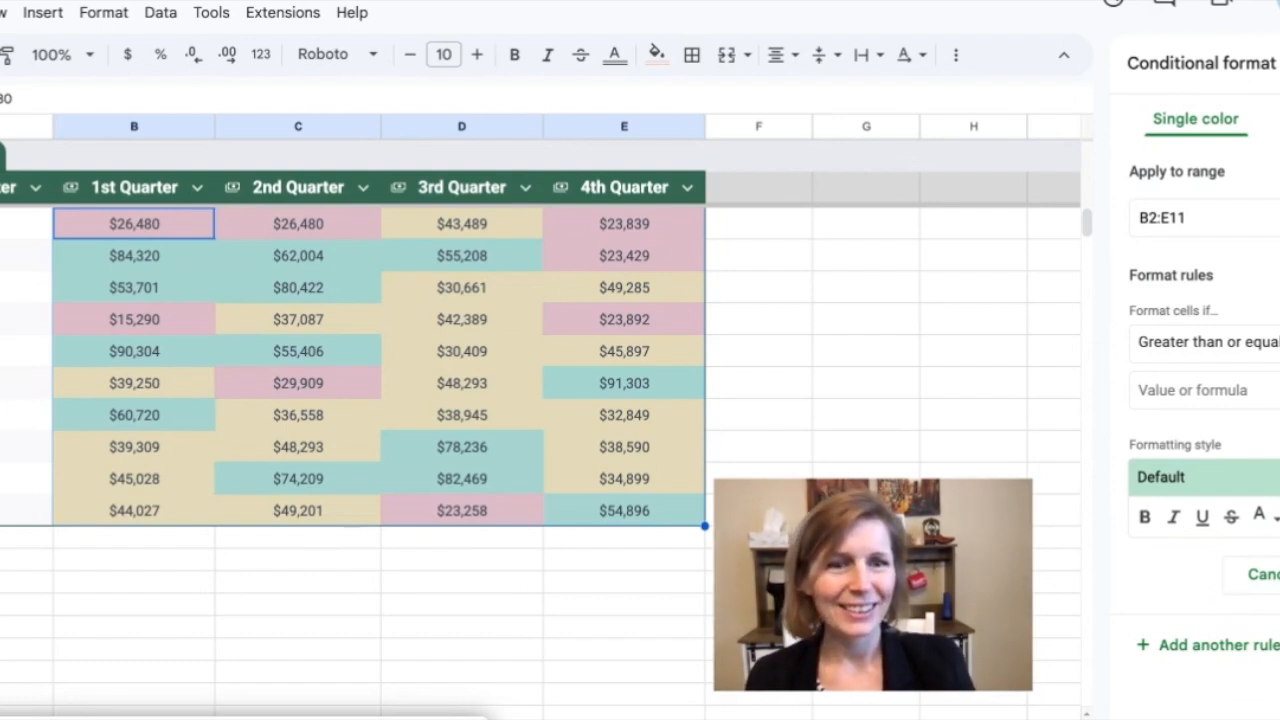
click(1278, 517)
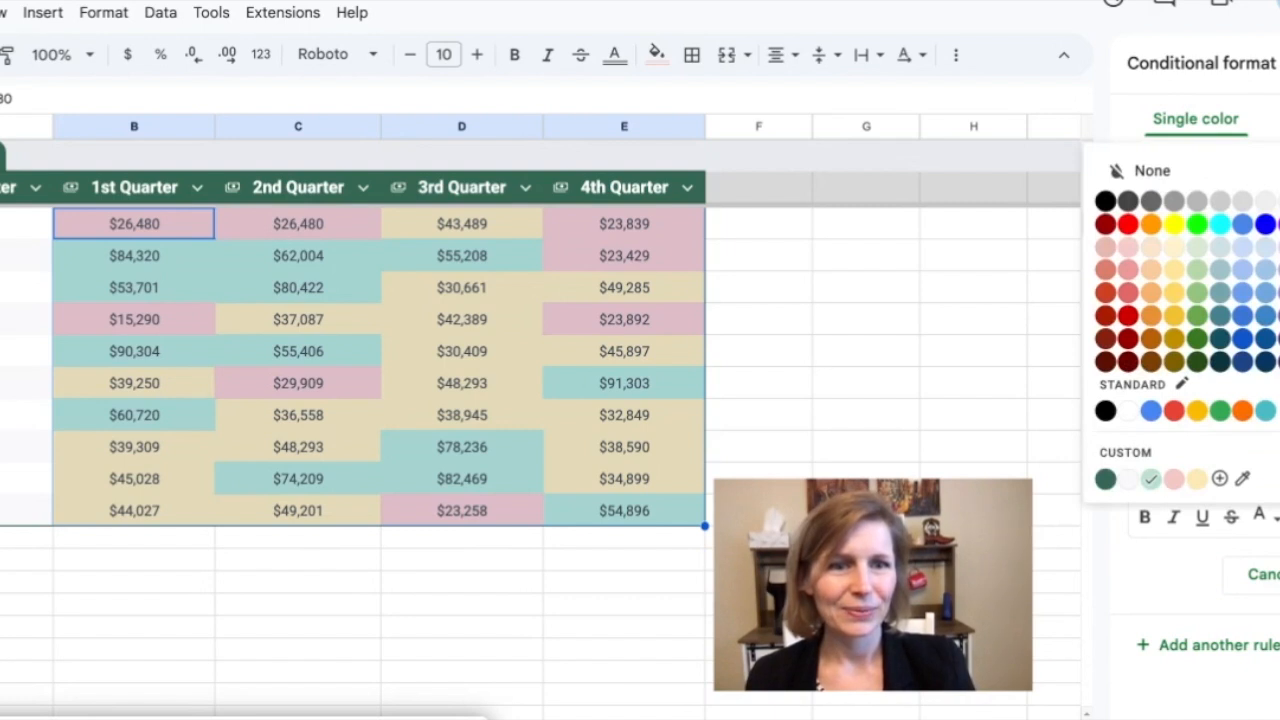
click(1278, 517)
click(1248, 485)
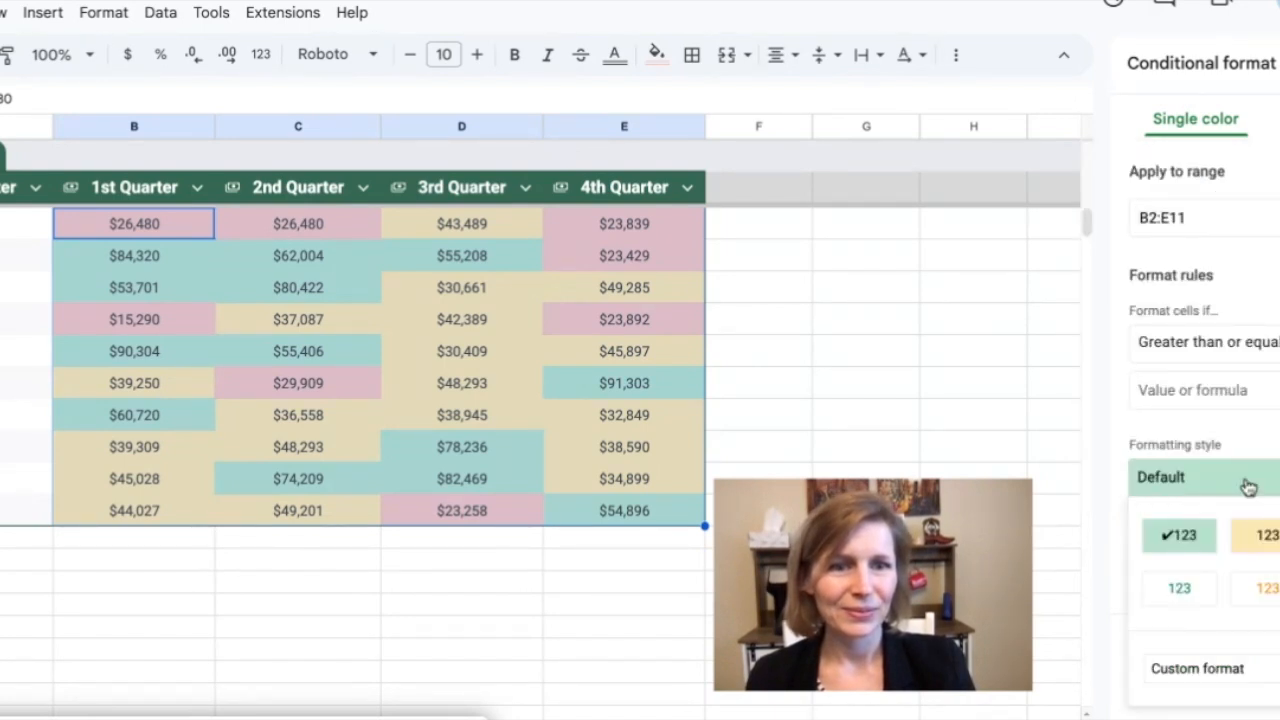
click(1199, 668)
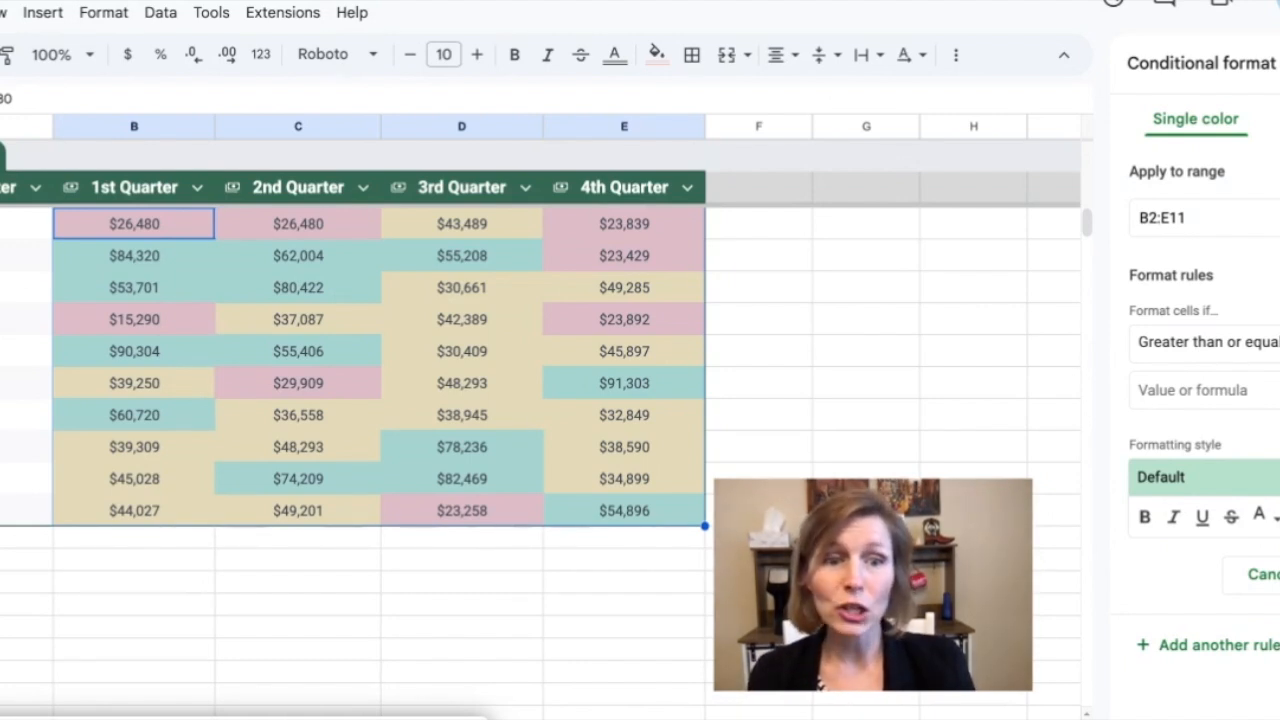
click(1279, 517)
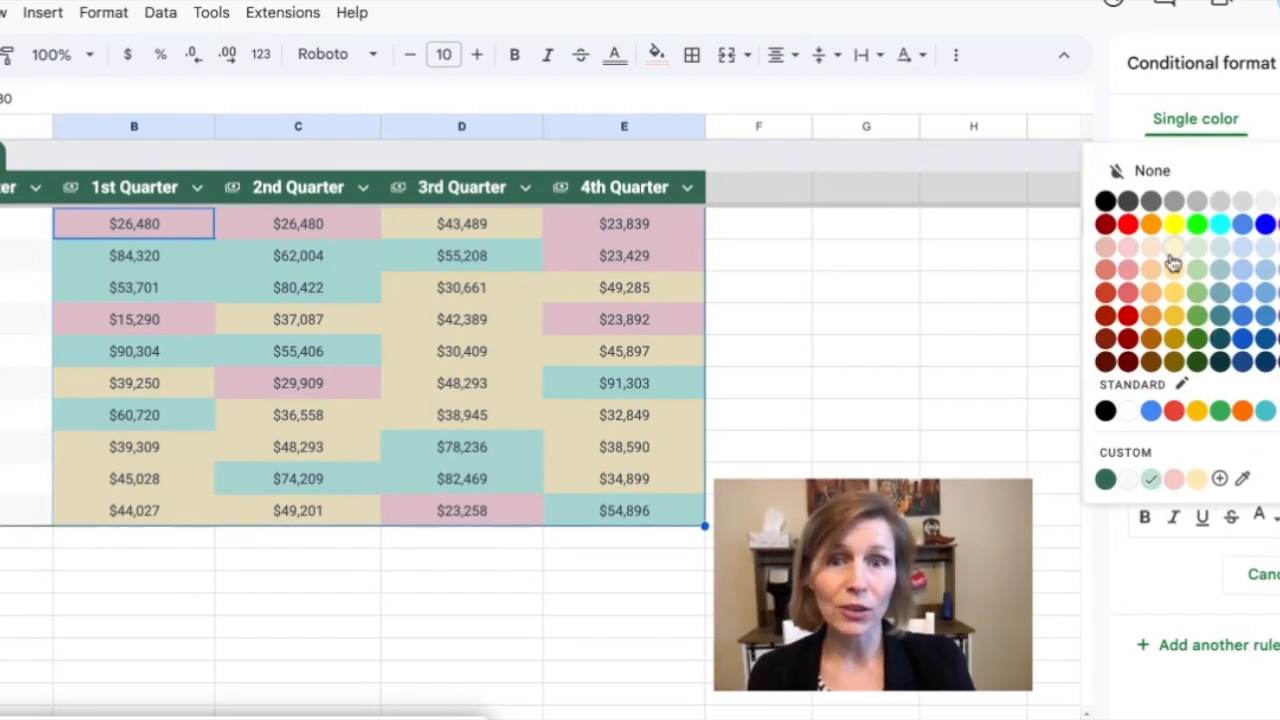
click(1262, 258)
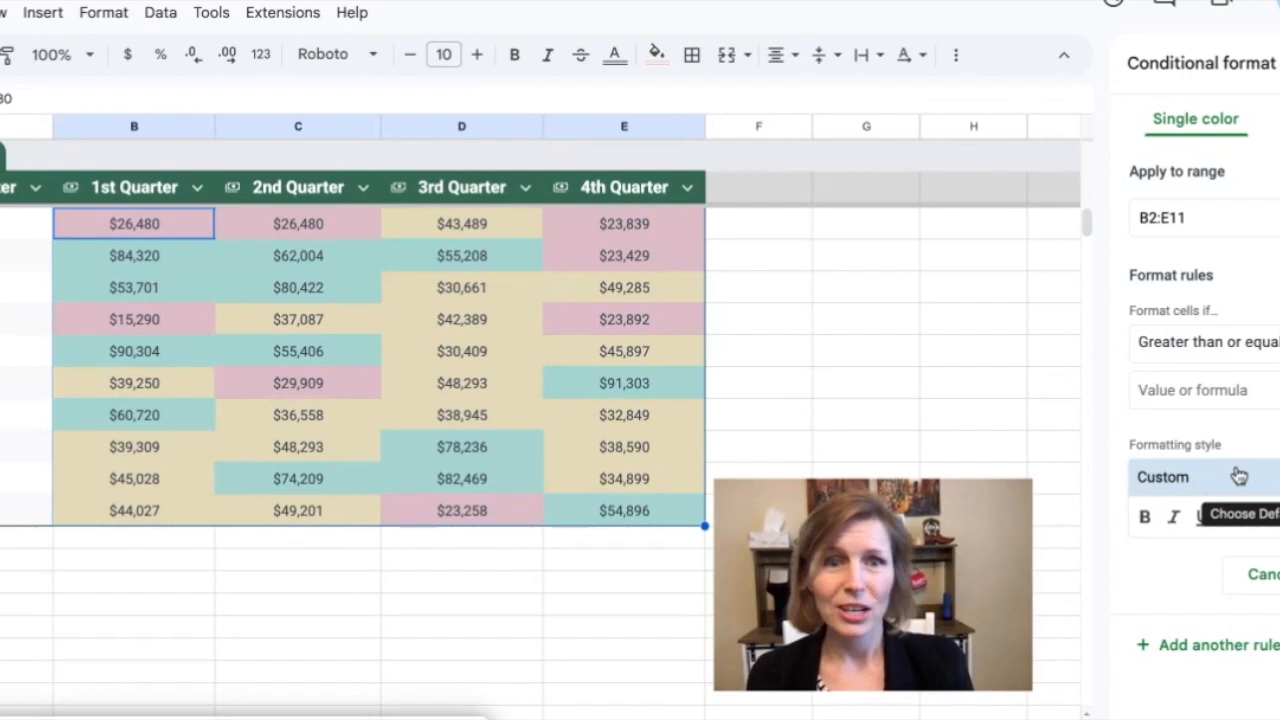
Set the threshold of the greater-than-or-equal rule to 75,000.
click(1234, 391)
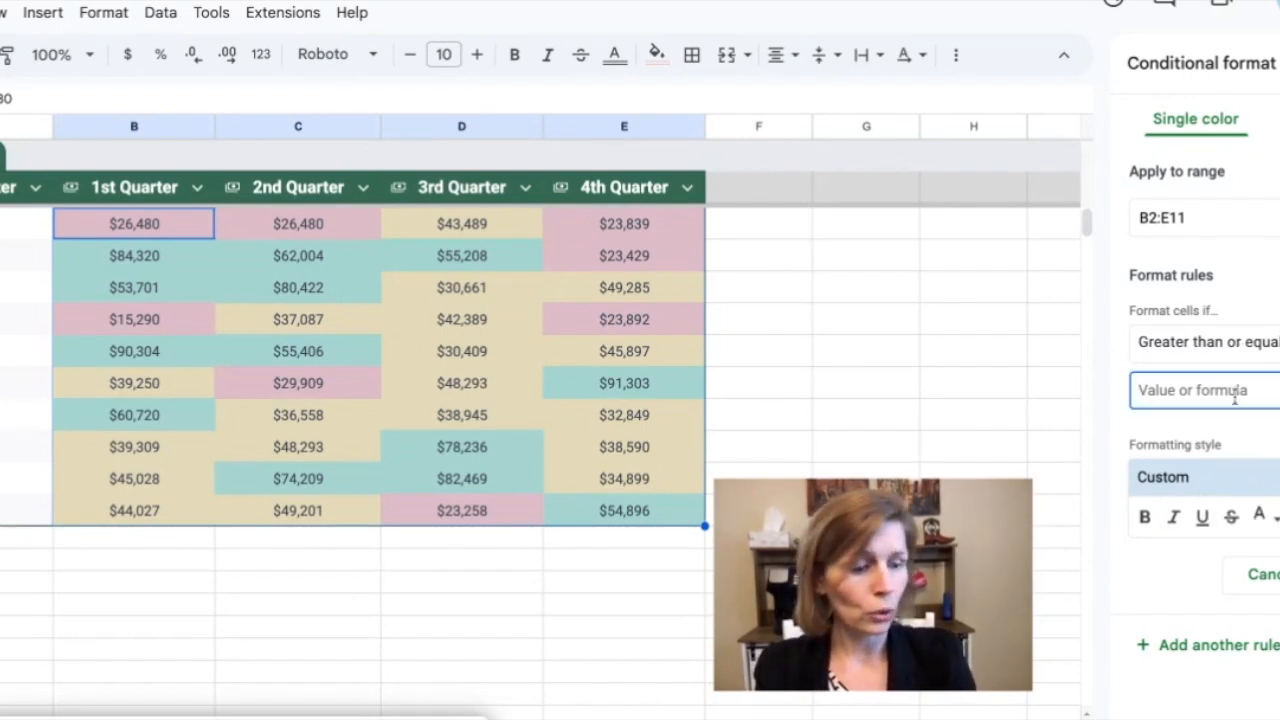
text(75)
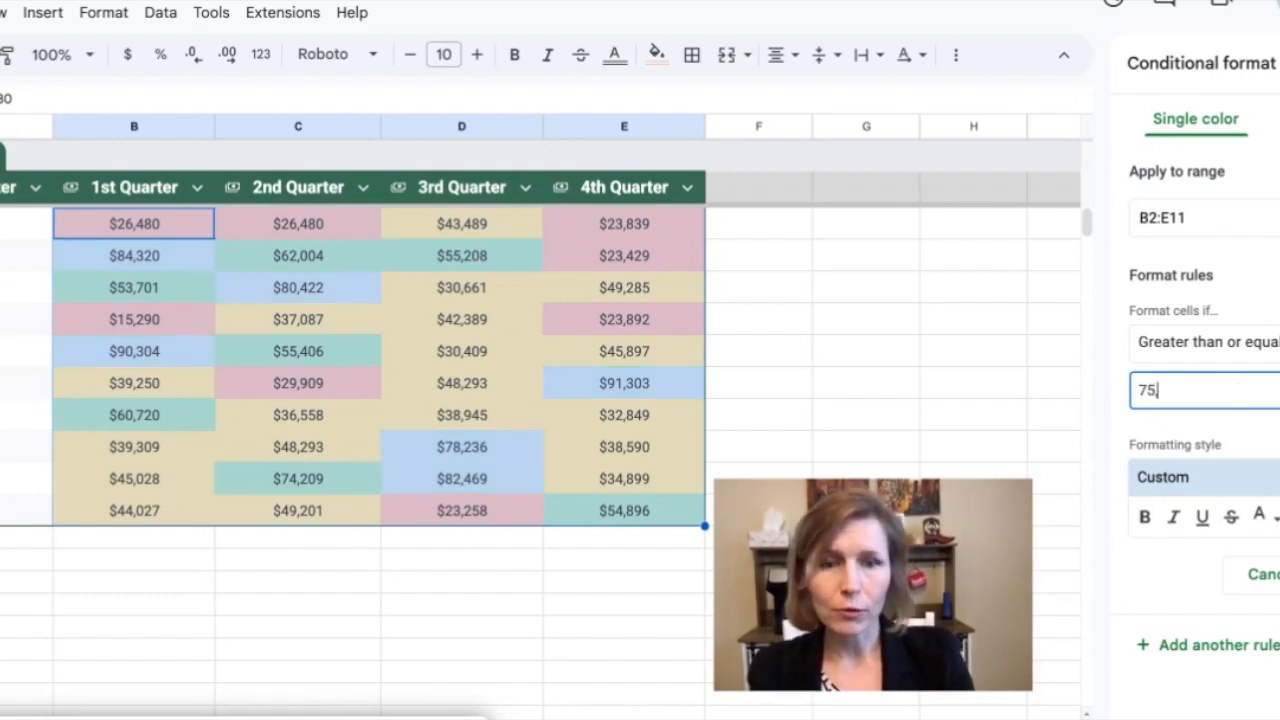
text(,000)
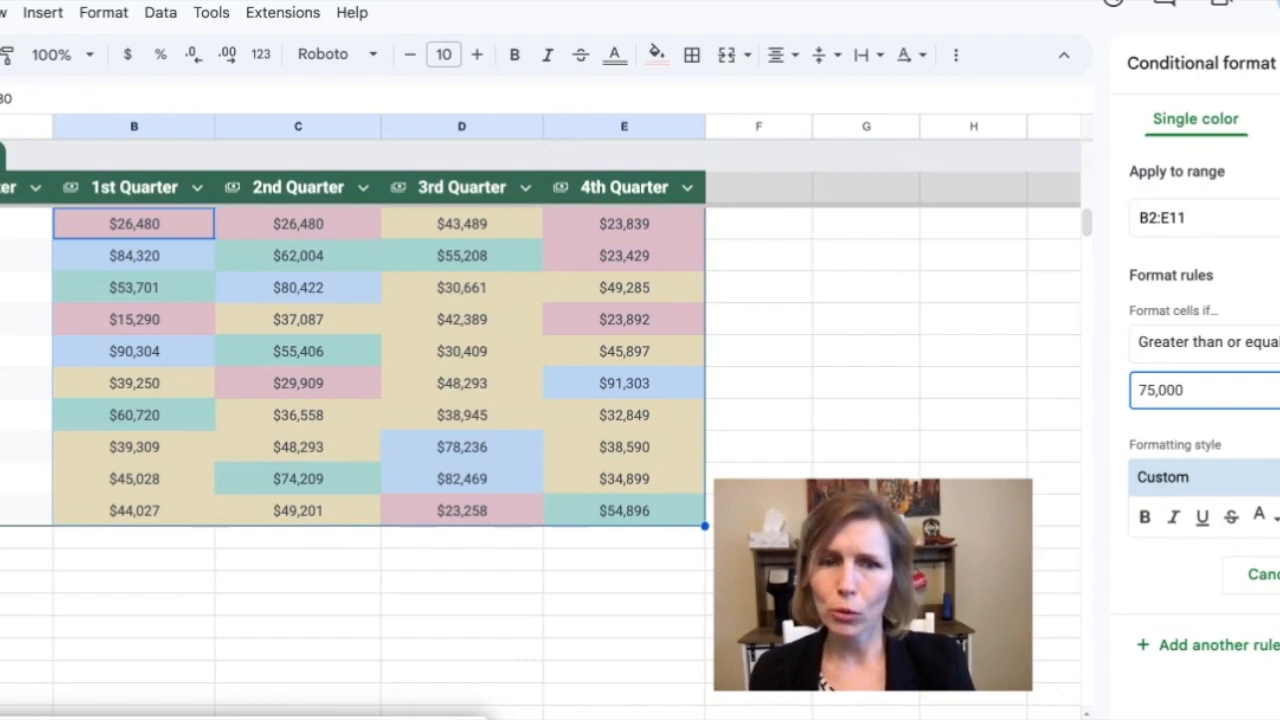
Try a pale cornflower blue and a stronger blue as the fill color of the 75,000 rule.
click(1178, 484)
click(1178, 484)
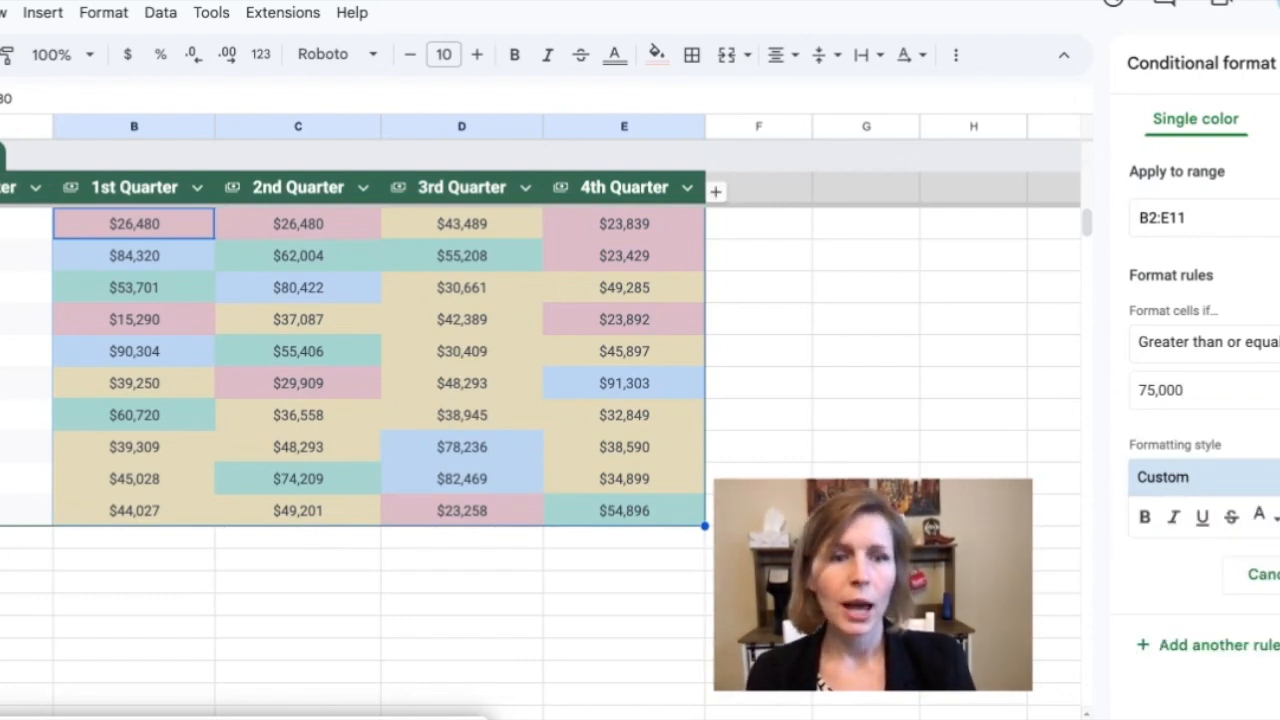
click(1276, 516)
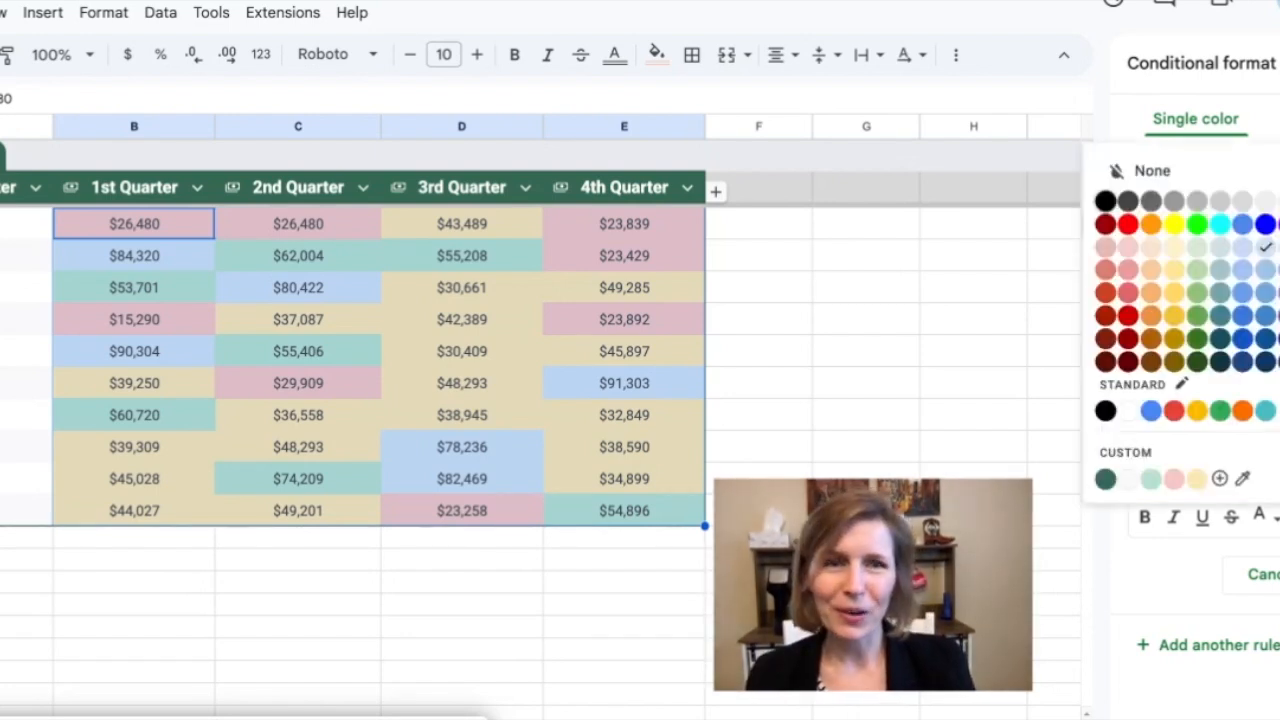
click(1243, 248)
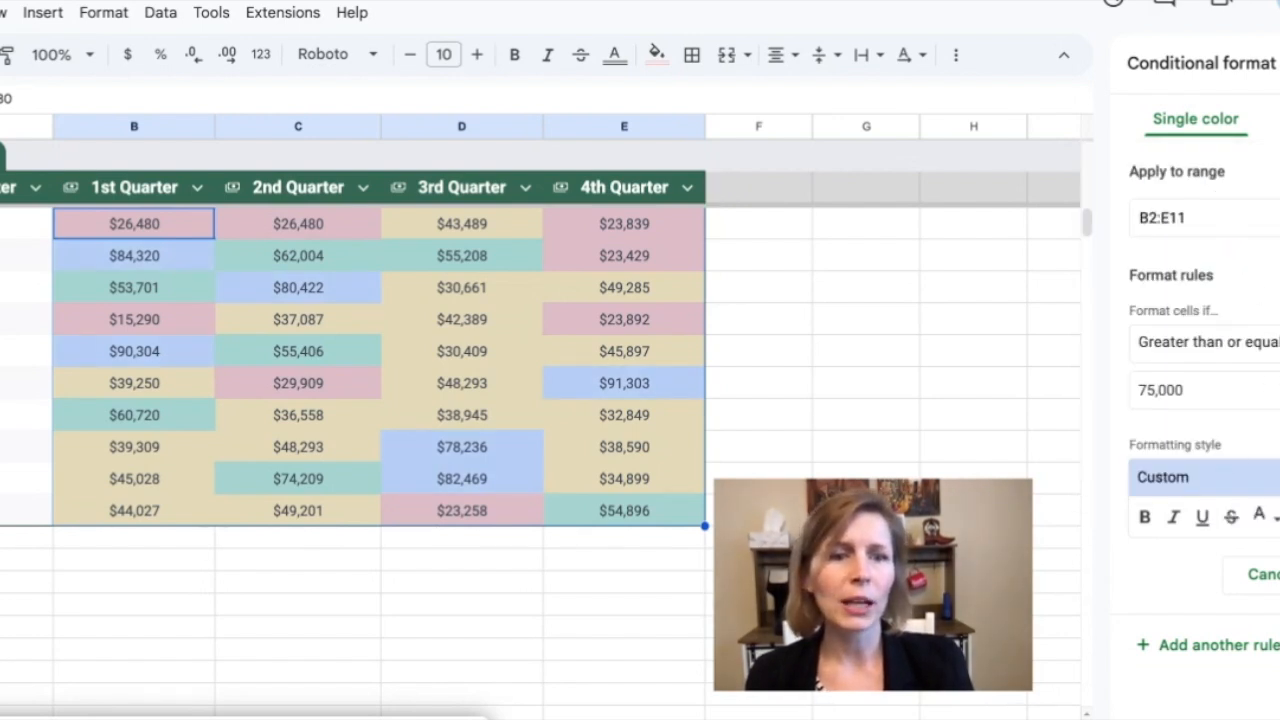
click(1278, 515)
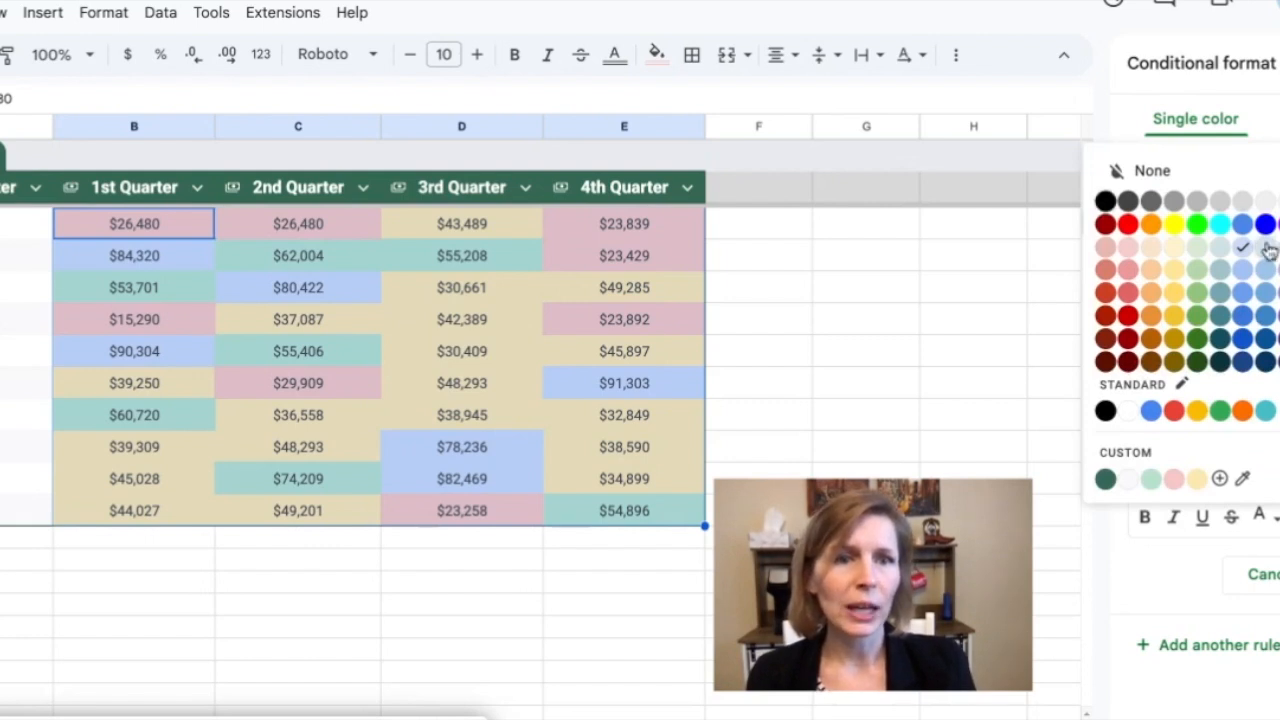
click(1267, 278)
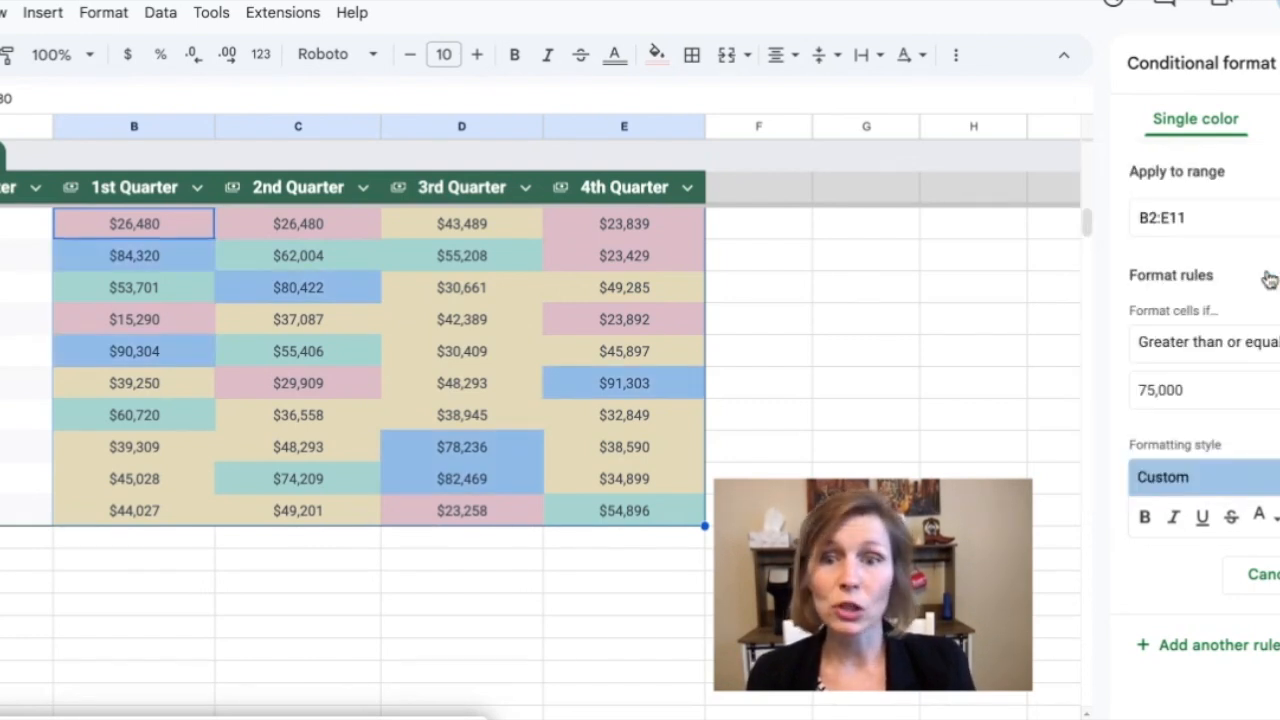
Set the 75,000 rule's fill back to pale blue, leave the rule, and select cell D6 to list all the rules.
click(1258, 492)
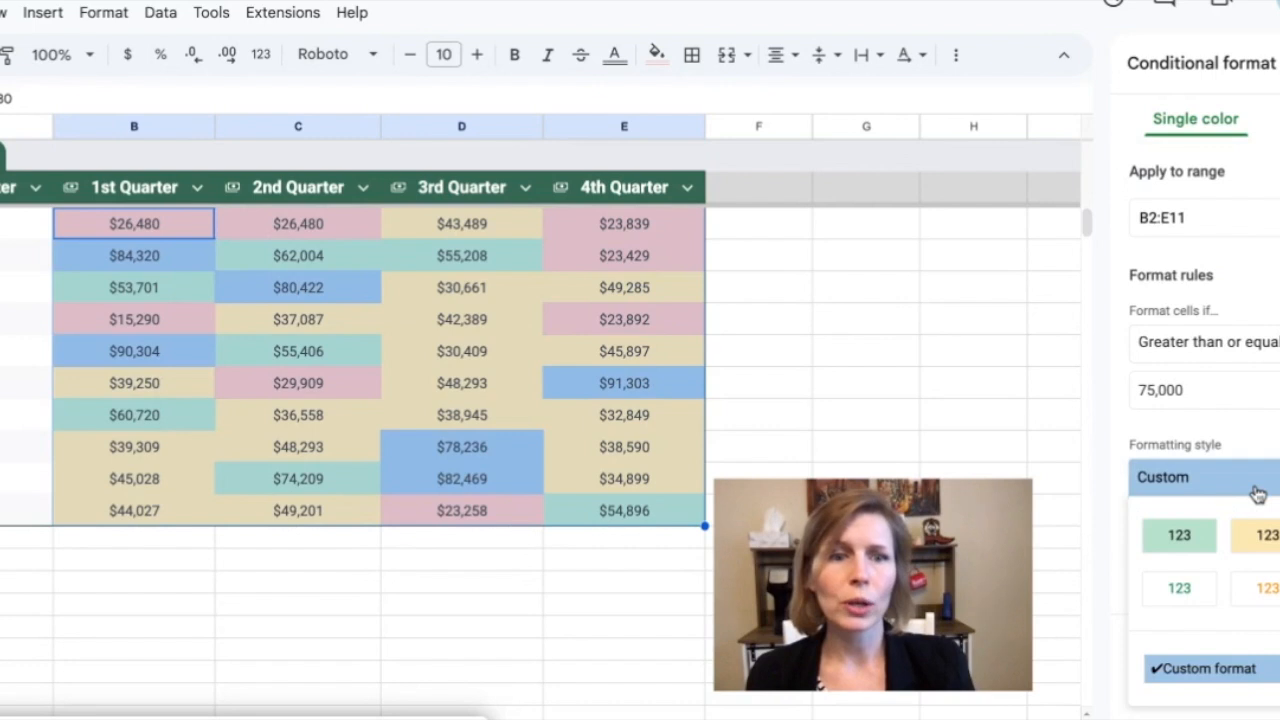
click(1260, 490)
click(1275, 515)
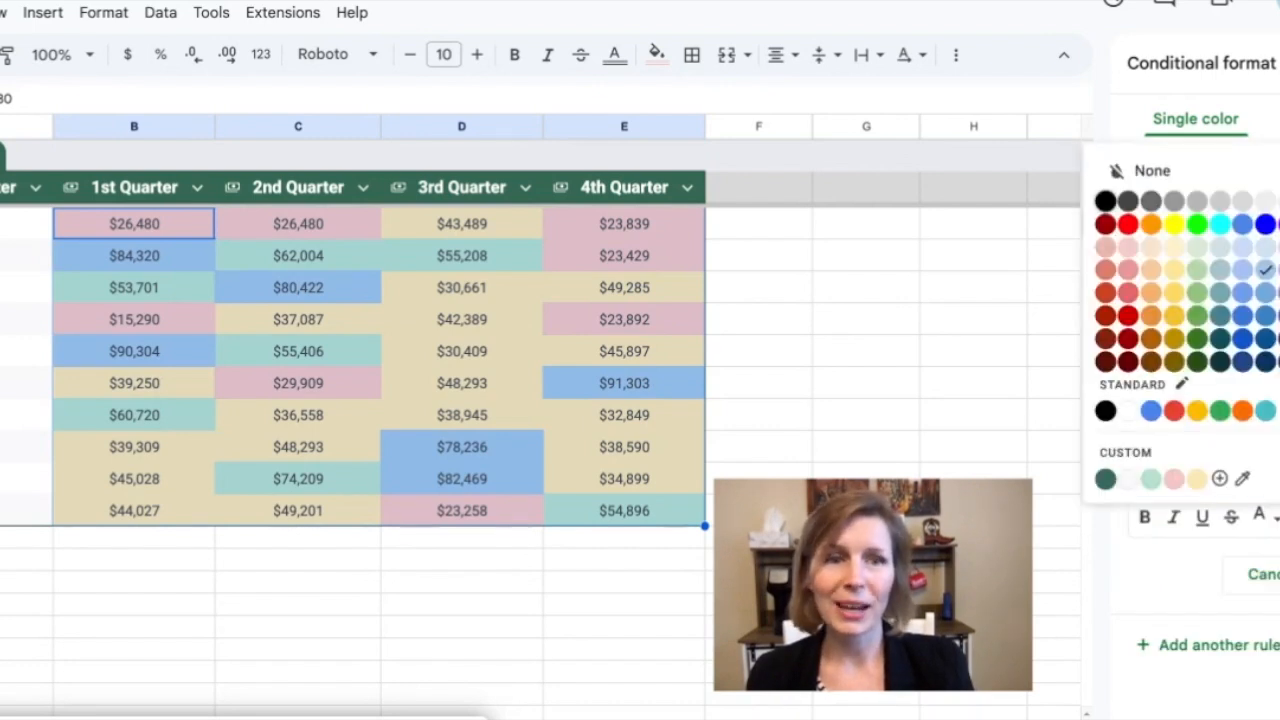
click(1265, 249)
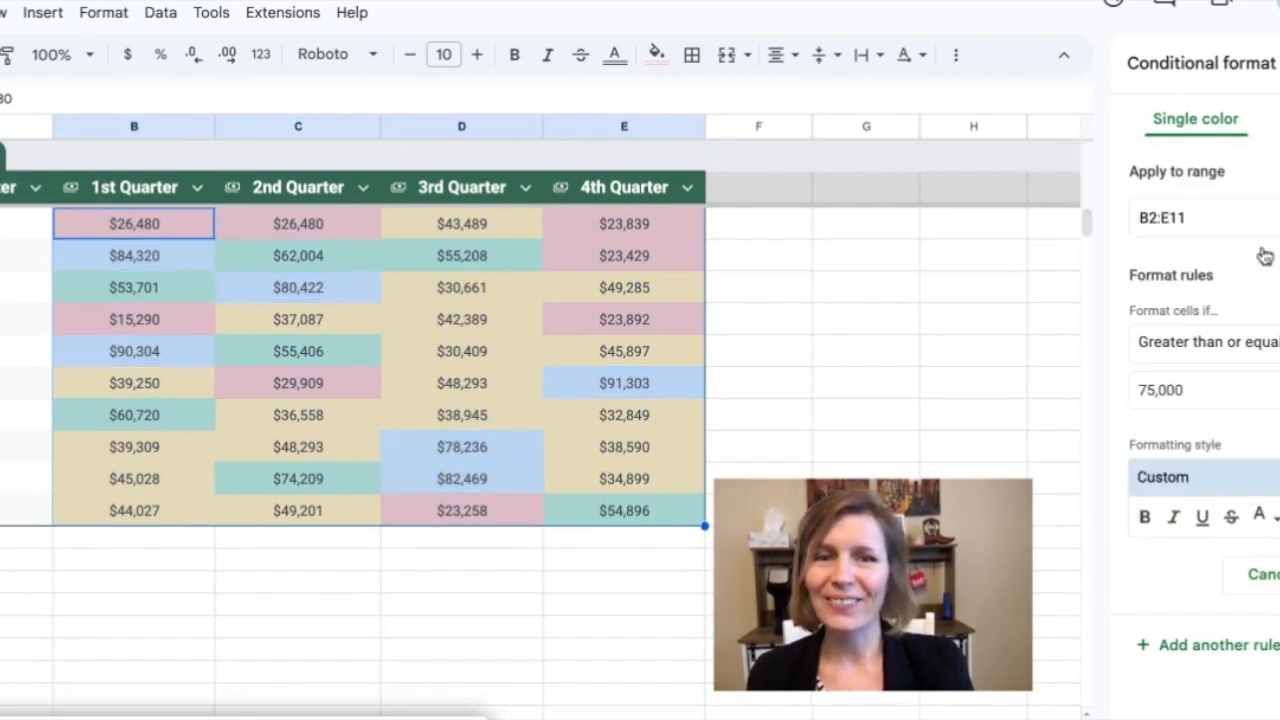
click(749, 299)
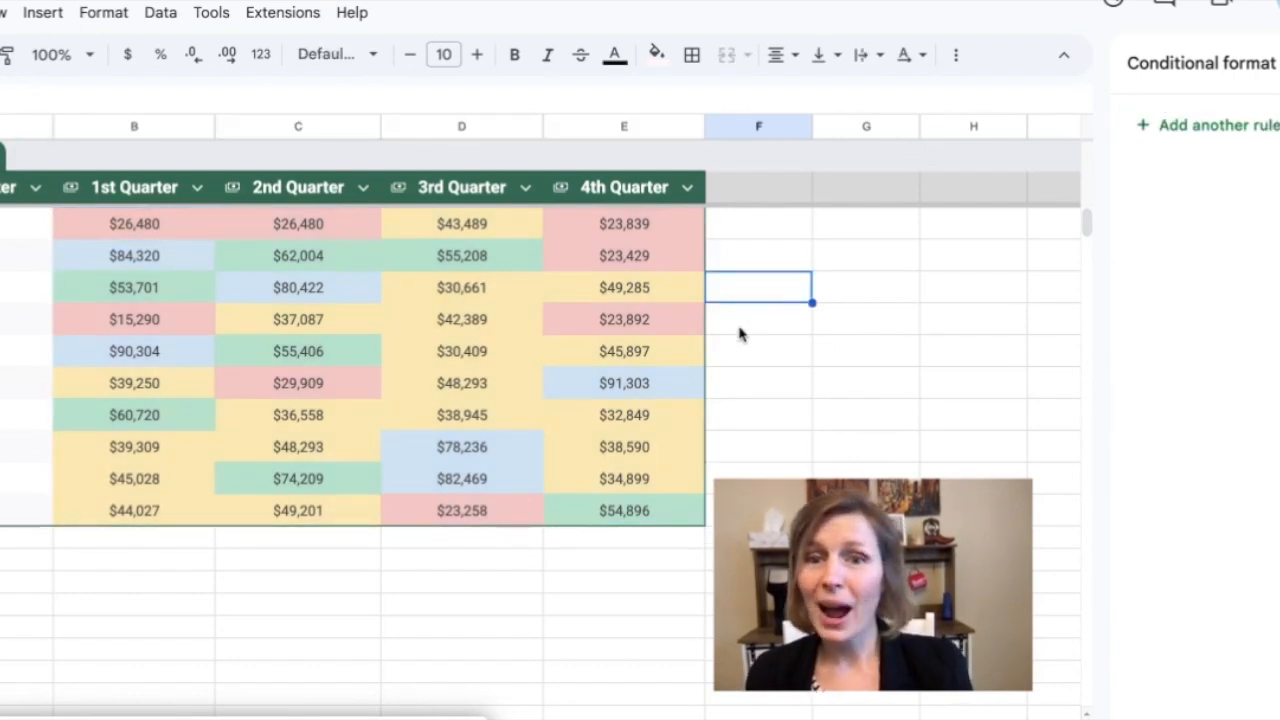
click(467, 354)
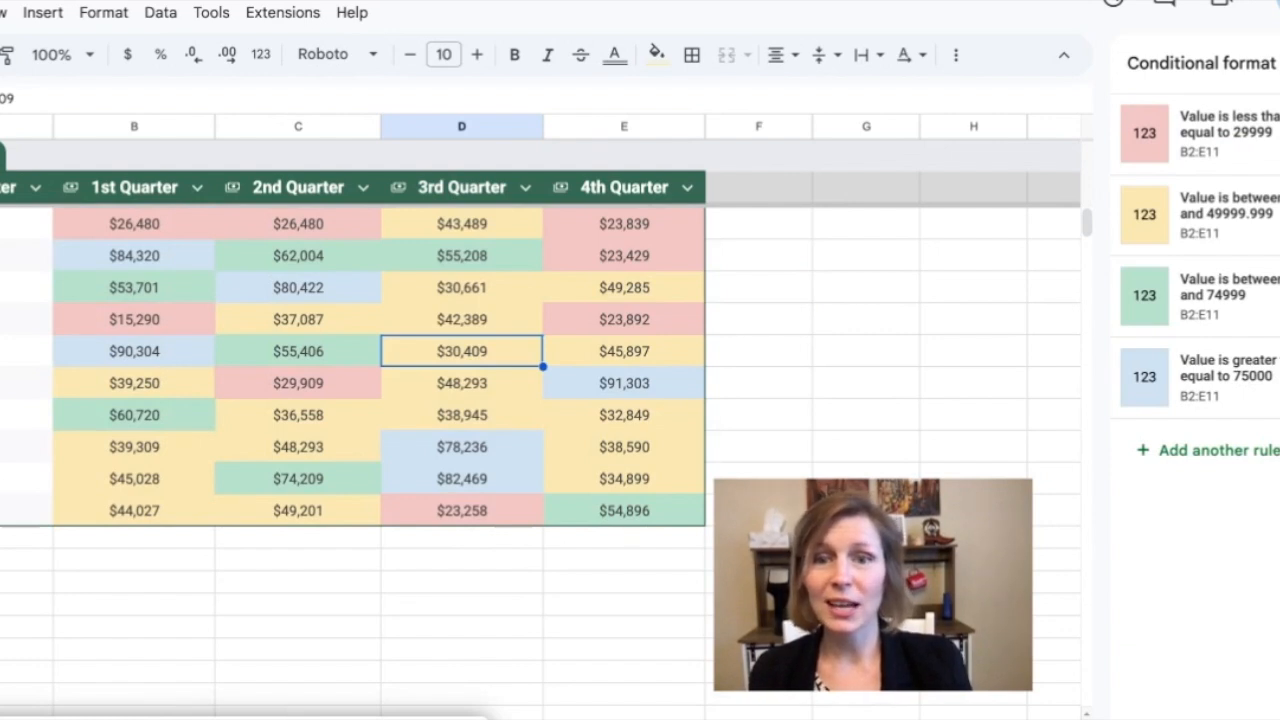
Change the 3rd Quarter figure in cell D6 to 53,789.
key(Return)
click(444, 347)
double_click(444, 347)
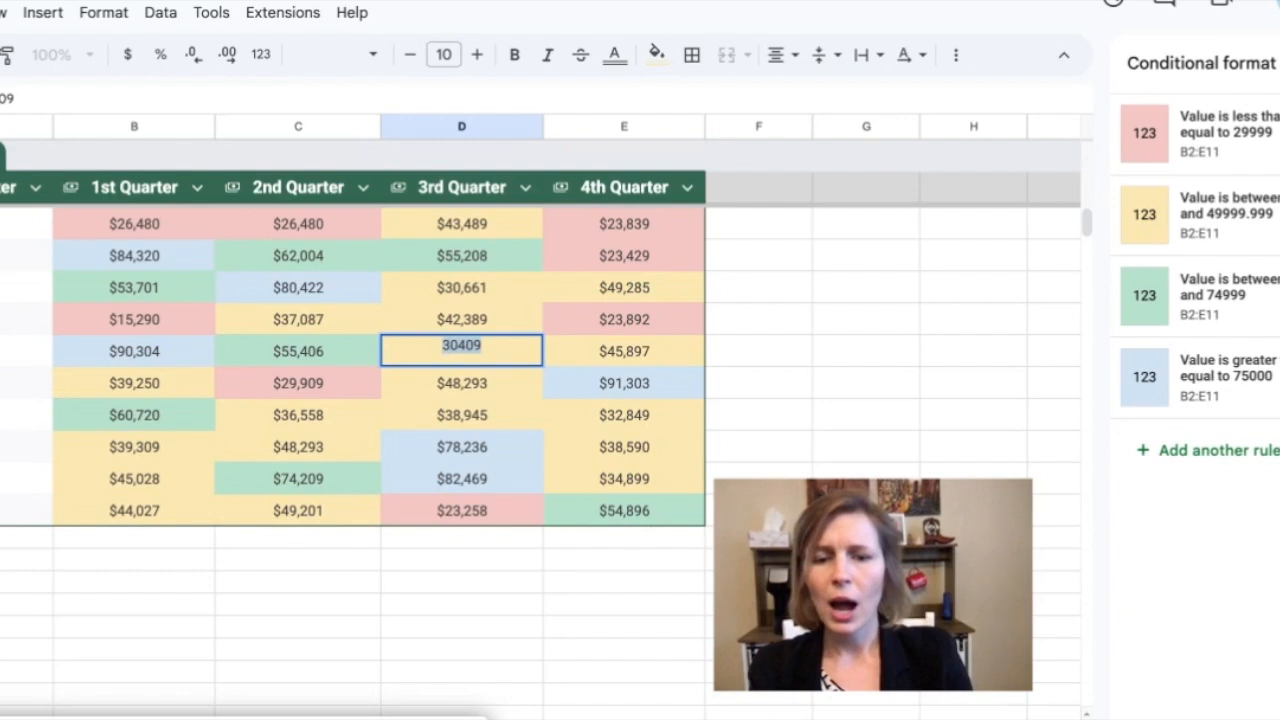
text(53,)
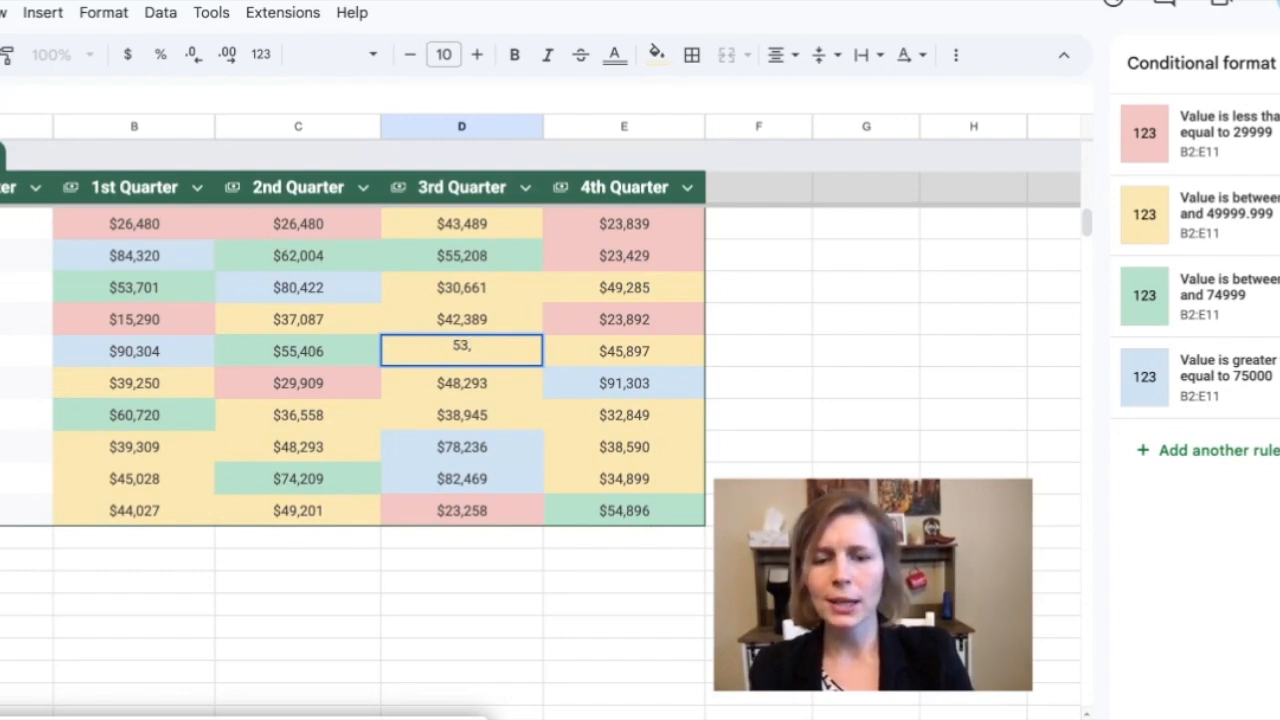
text(789)
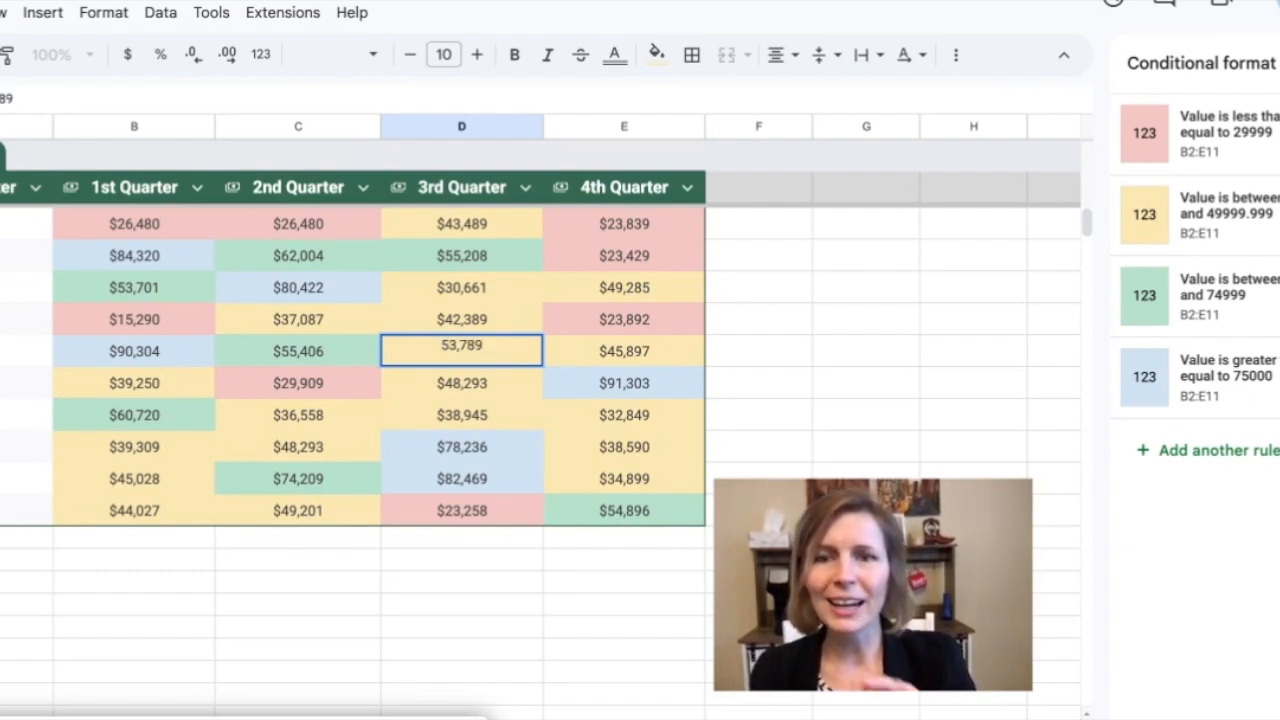
key(Return)
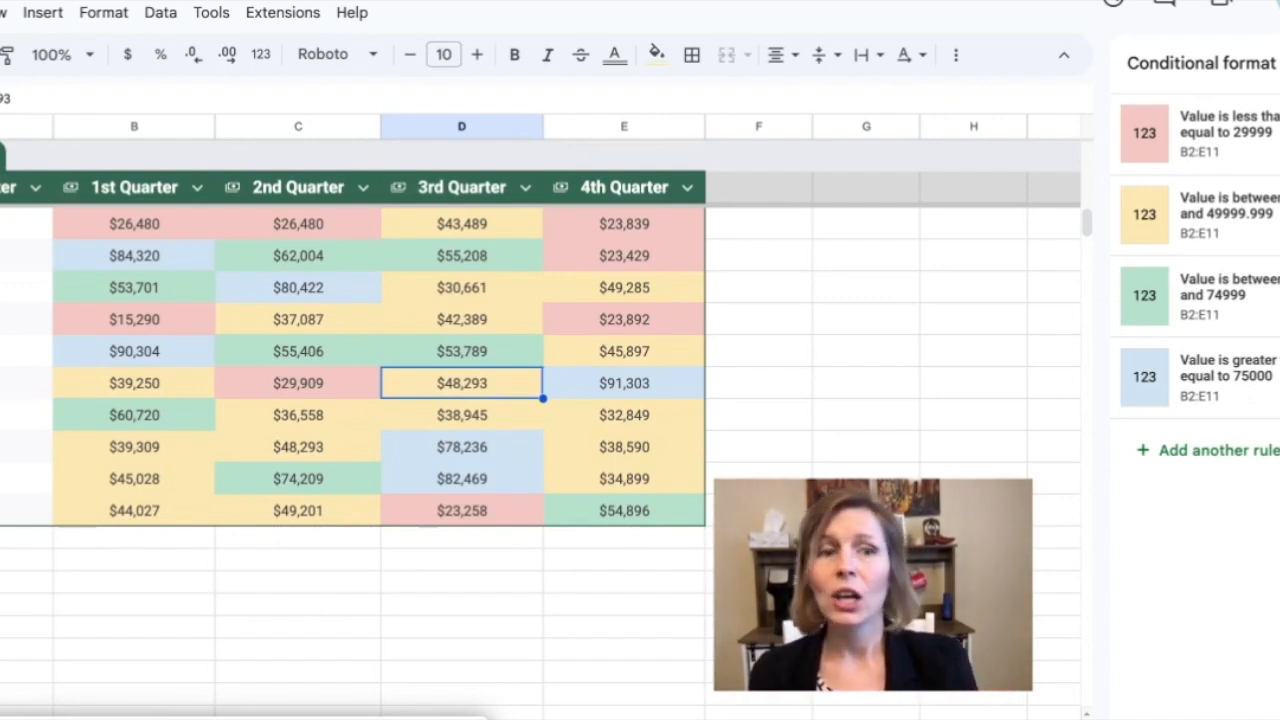
Extend the red less-than-or-equal-to-29999 rule to the range B2:G23 and save the rule.
click(1238, 145)
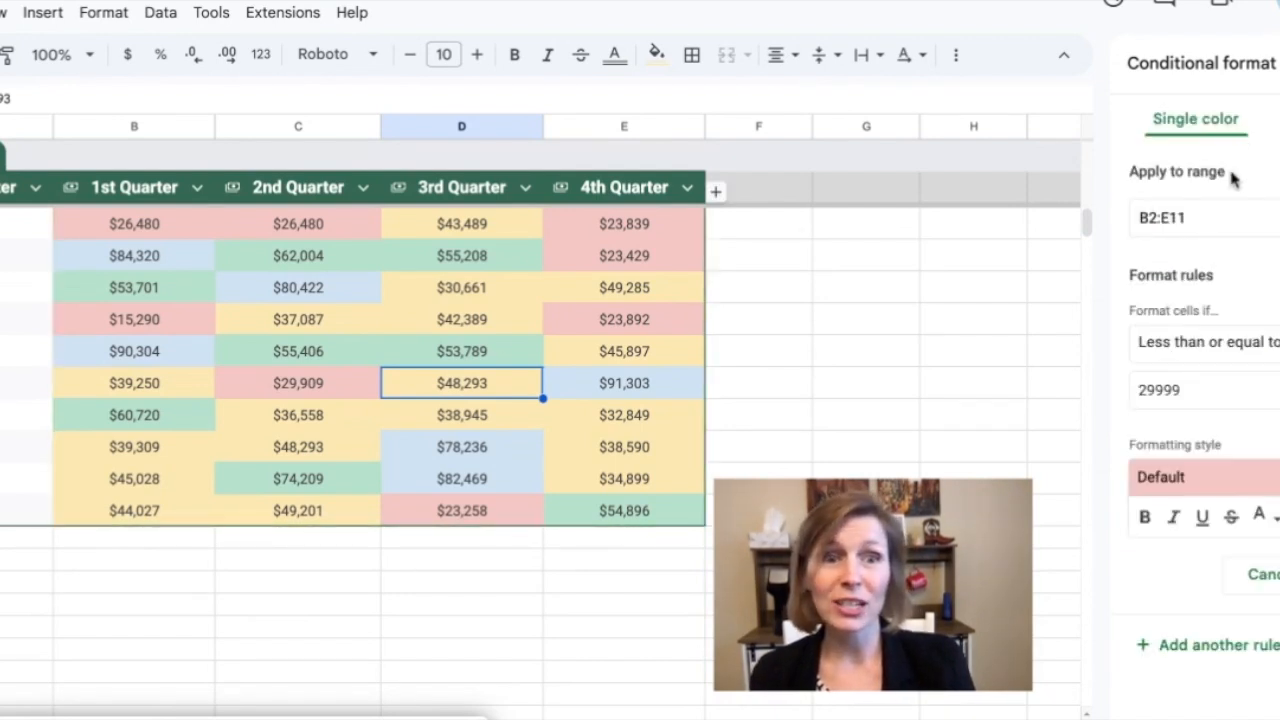
click(1216, 224)
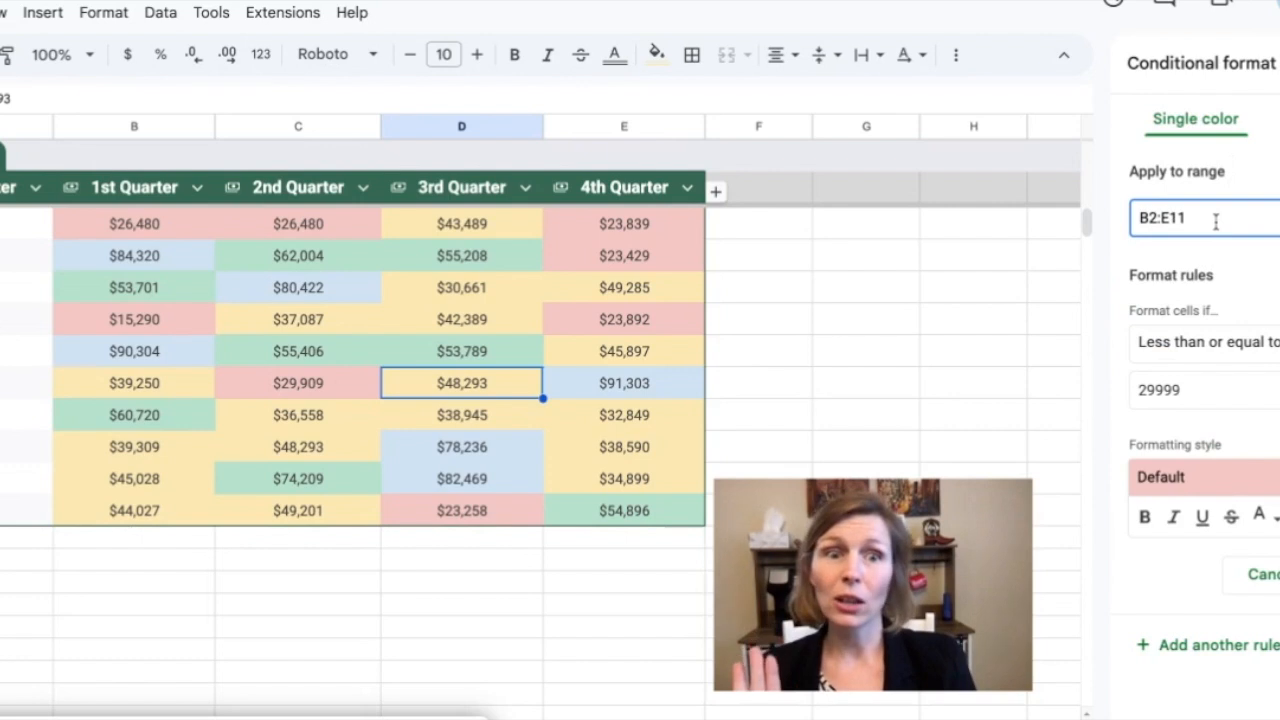
key(BackSpace)
key(BackSpace)
key(BackSpace)
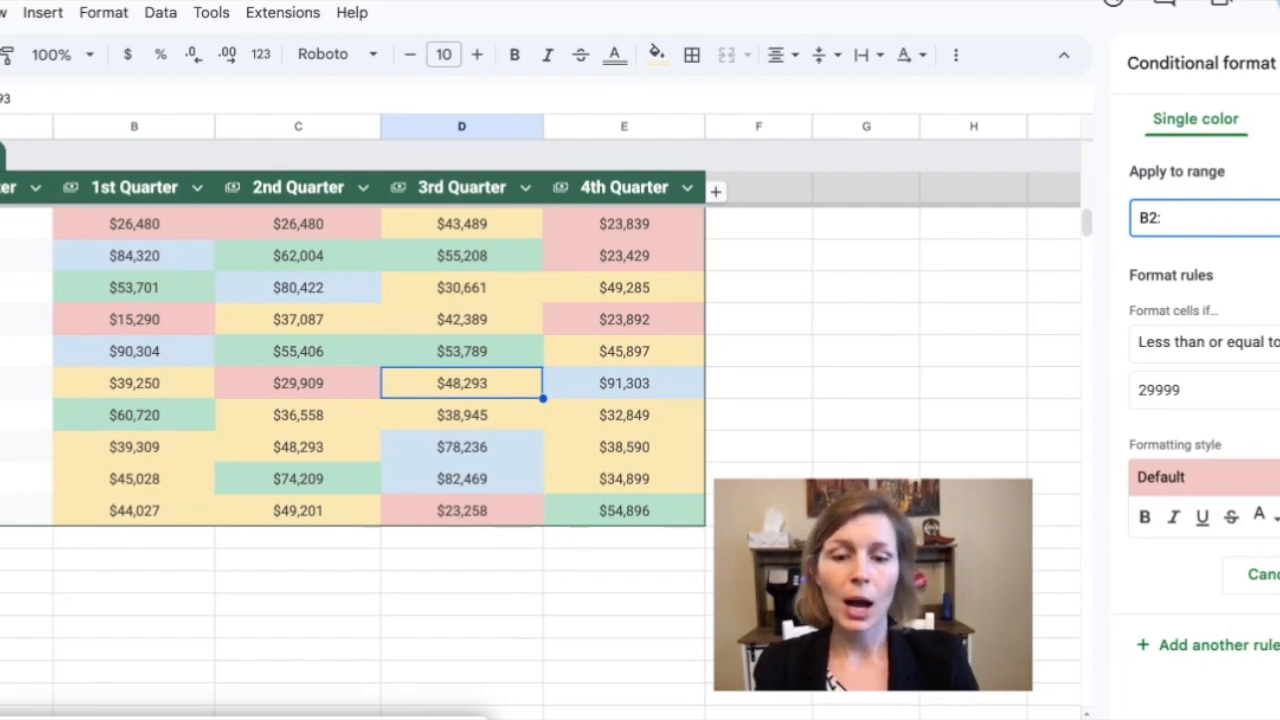
text(G)
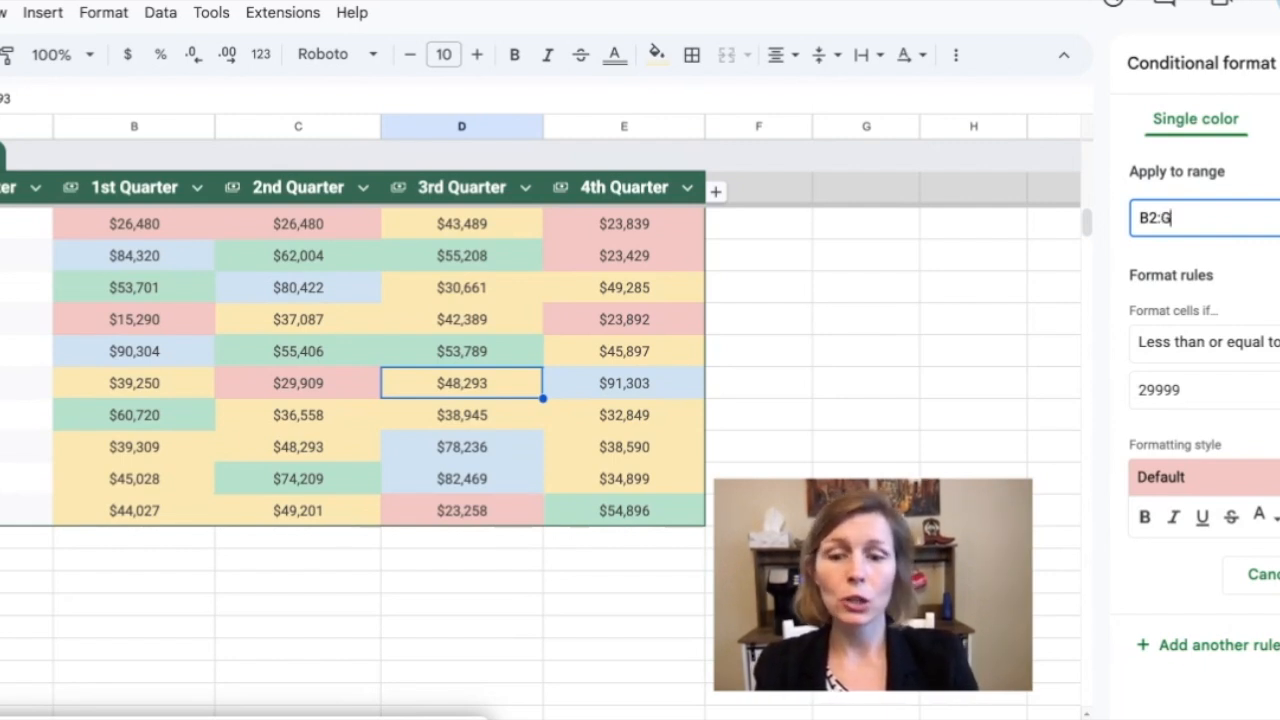
text(23)
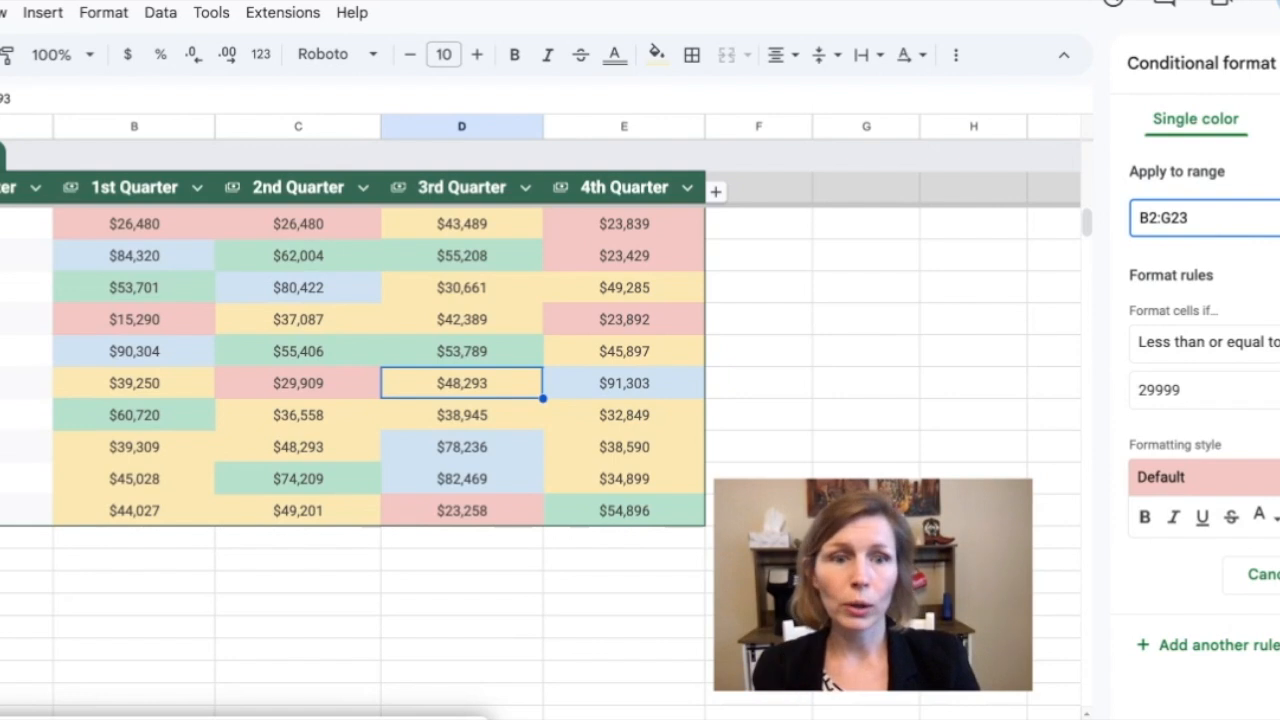
click(1279, 574)
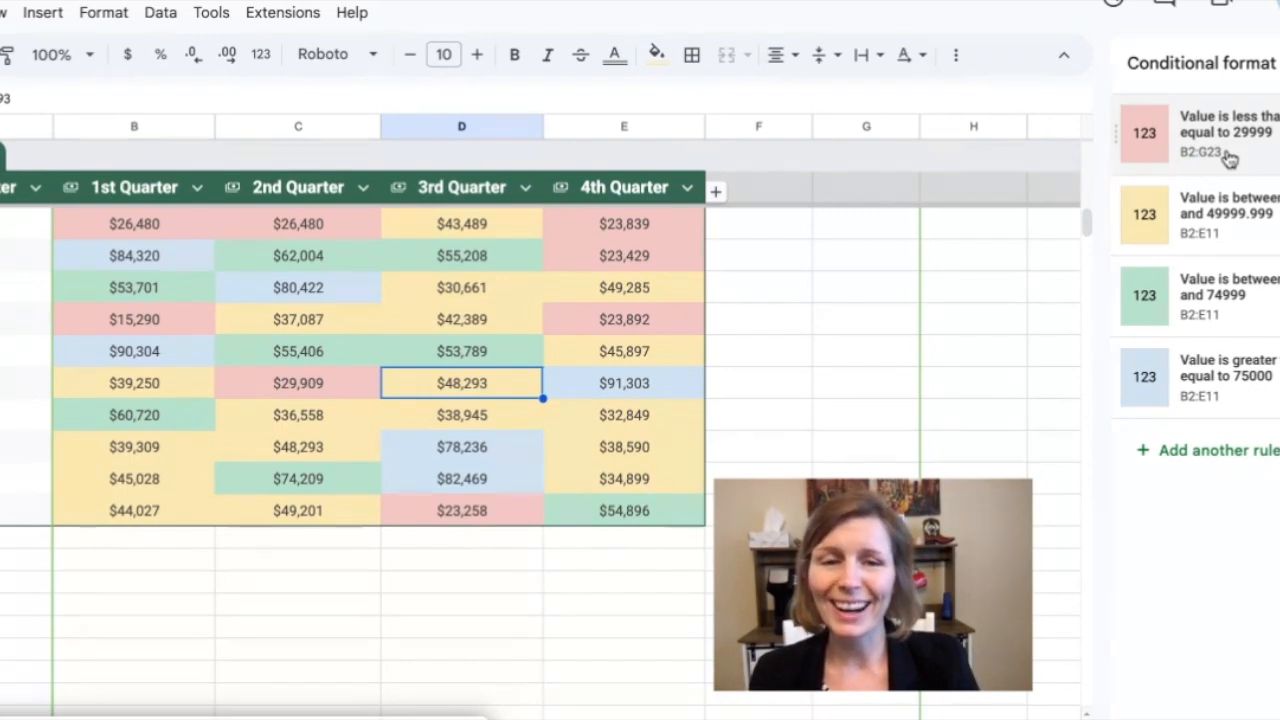
Extend the yellow rule for values between 30000 and 49999.999 to the range B2:G23.
click(1220, 207)
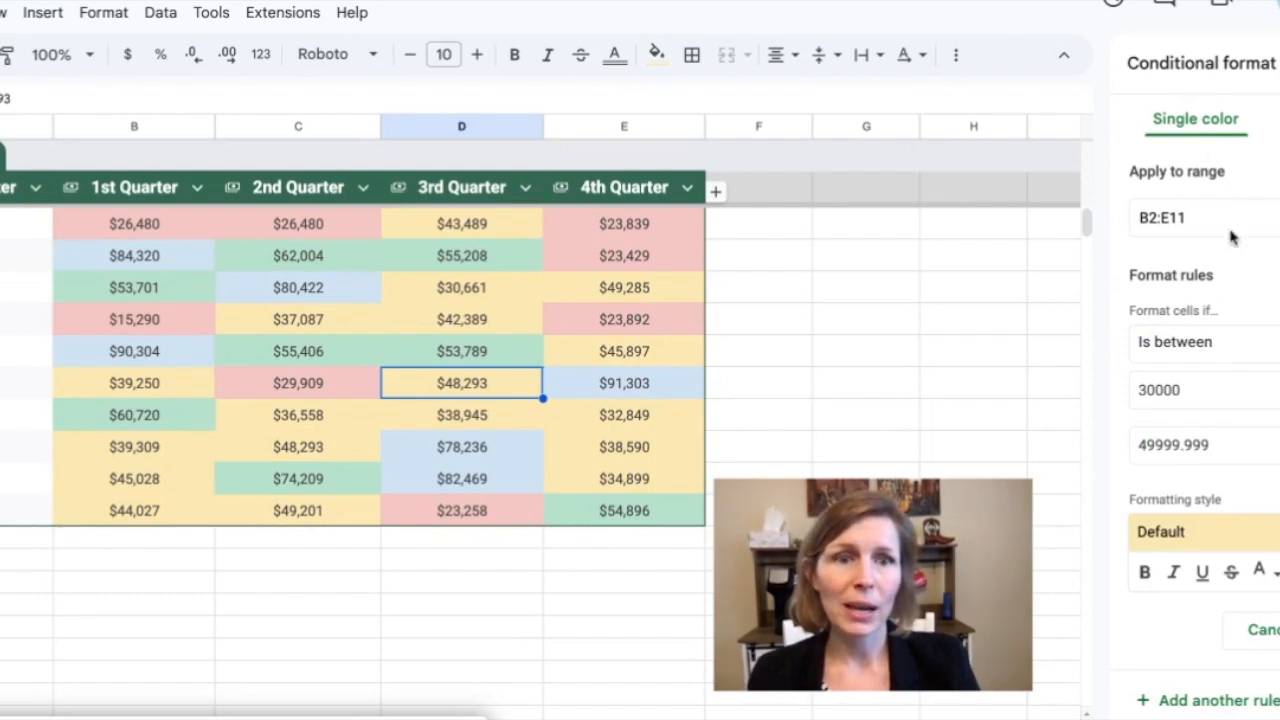
drag(1162, 220, 1265, 230)
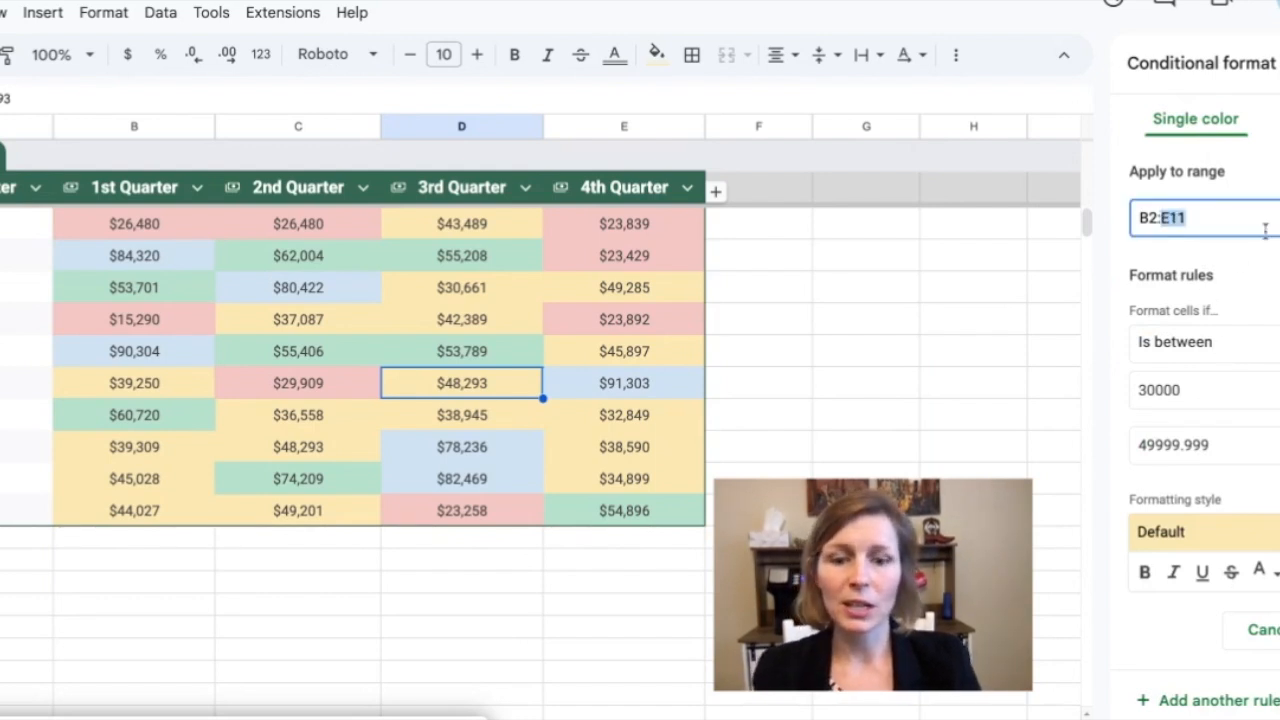
text(G23)
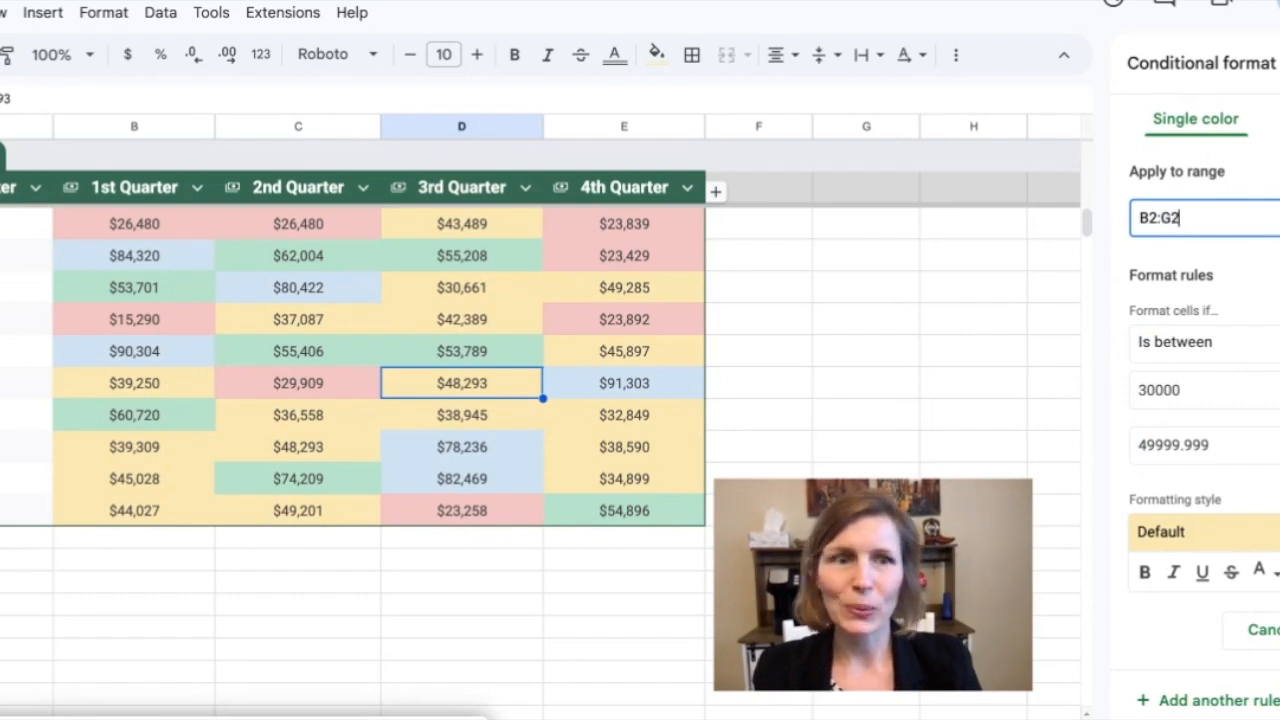
key(Return)
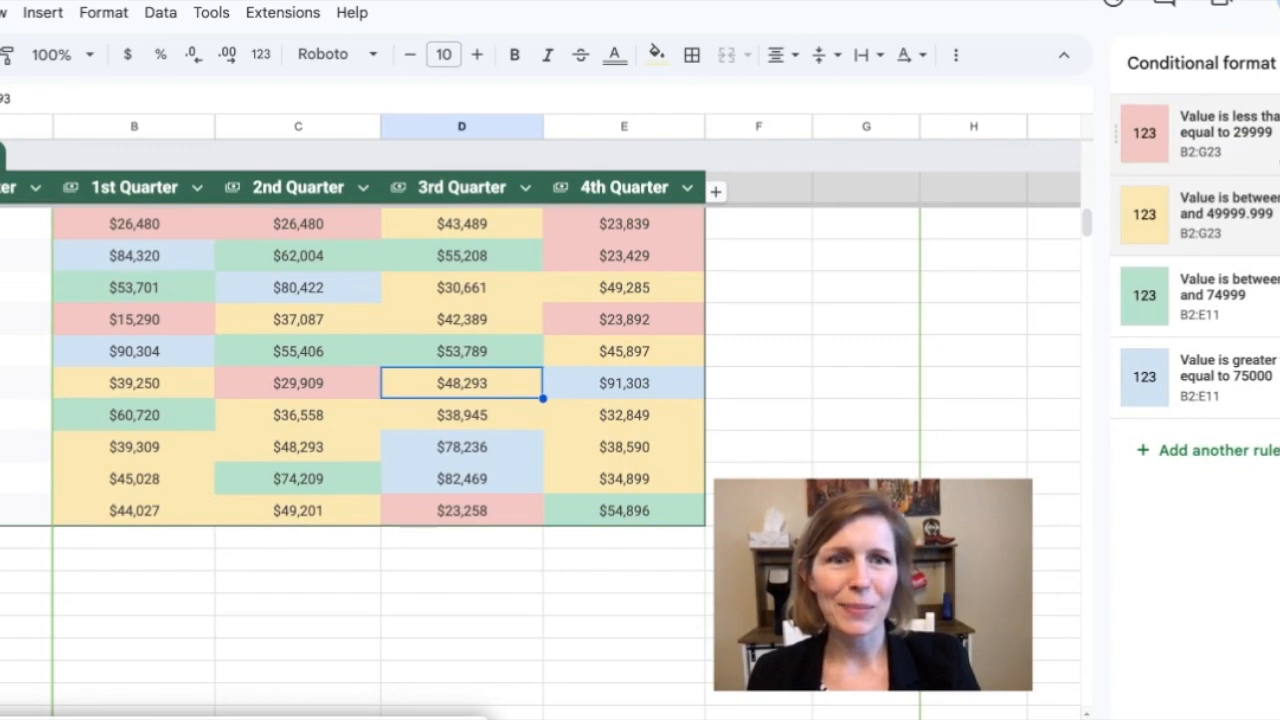
Extend the green rule for values between 50000 and 74999 to the range B2:G23 and save it.
click(1276, 300)
click(1206, 222)
key(BackSpace)
key(BackSpace)
key(BackSpace)
text(G)
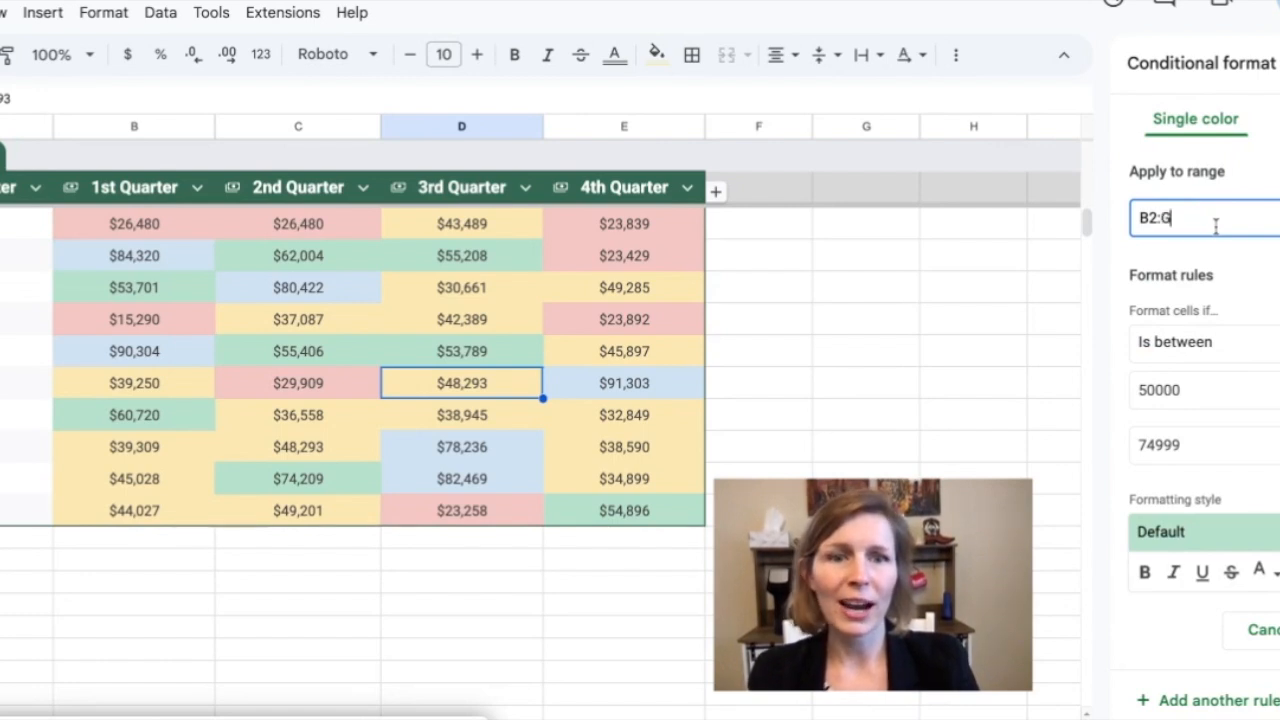
text(23)
key(Return)
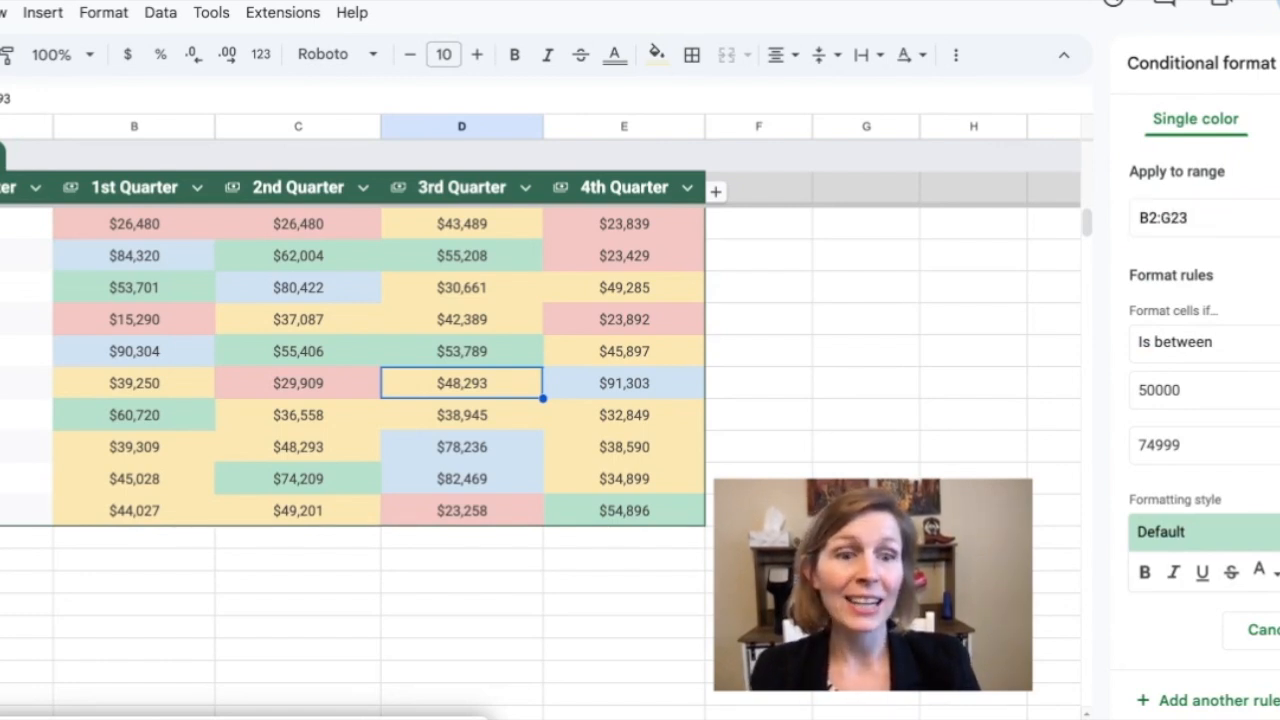
click(1279, 630)
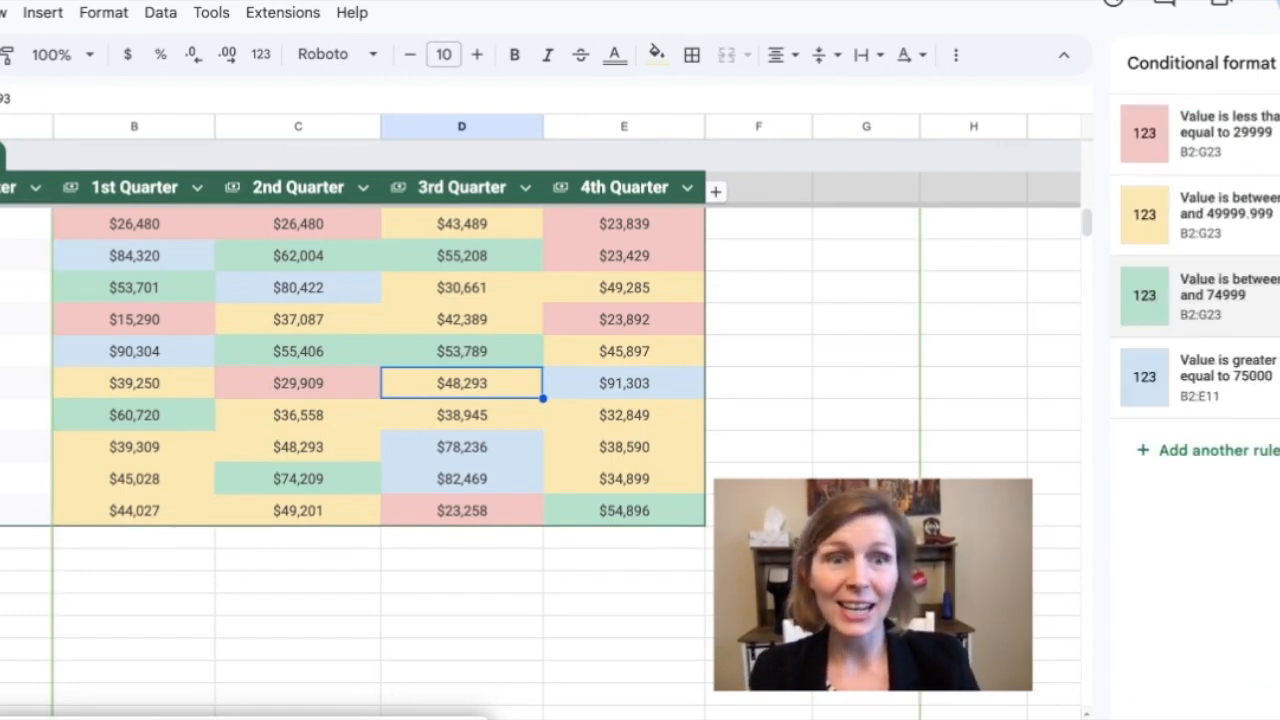
Extend the blue greater-than-or-equal-to-75000 rule to the range B2:G23.
click(1238, 387)
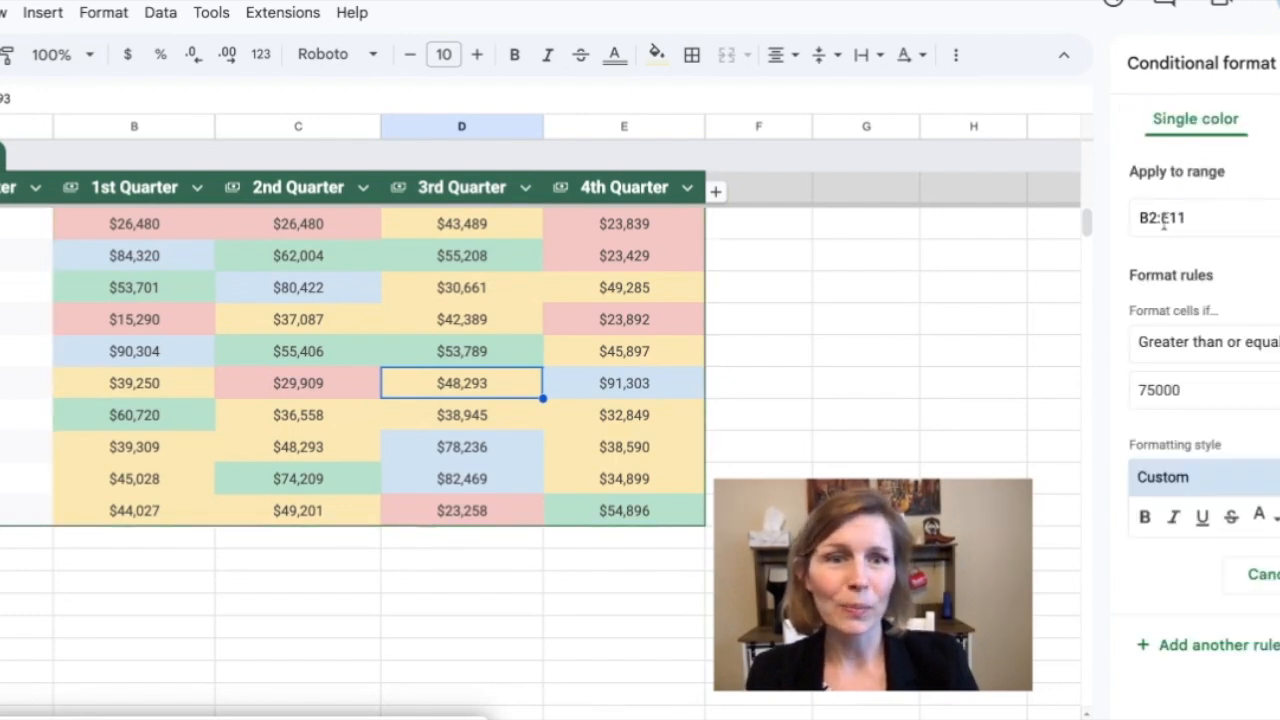
drag(1162, 218, 1251, 226)
key(BackSpace)
text(G23)
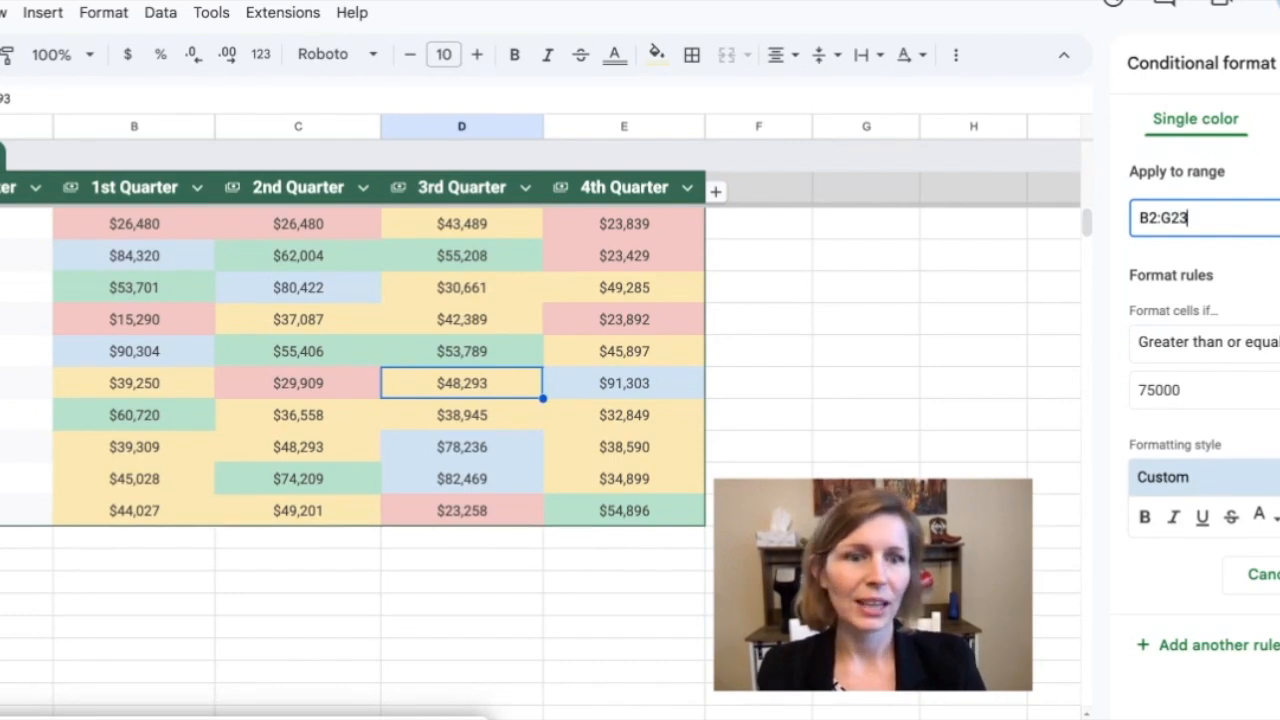
key(Return)
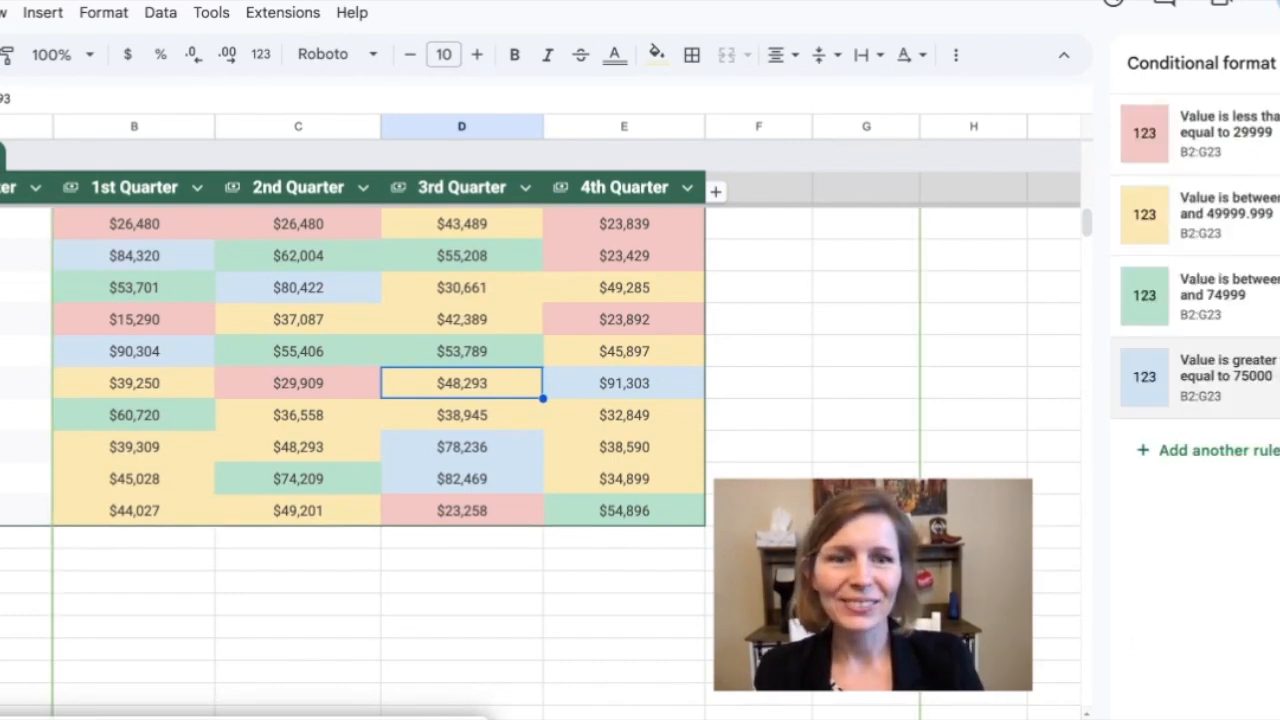
Add a new table column in F with the header "5th Quarter".
click(757, 195)
text(5t)
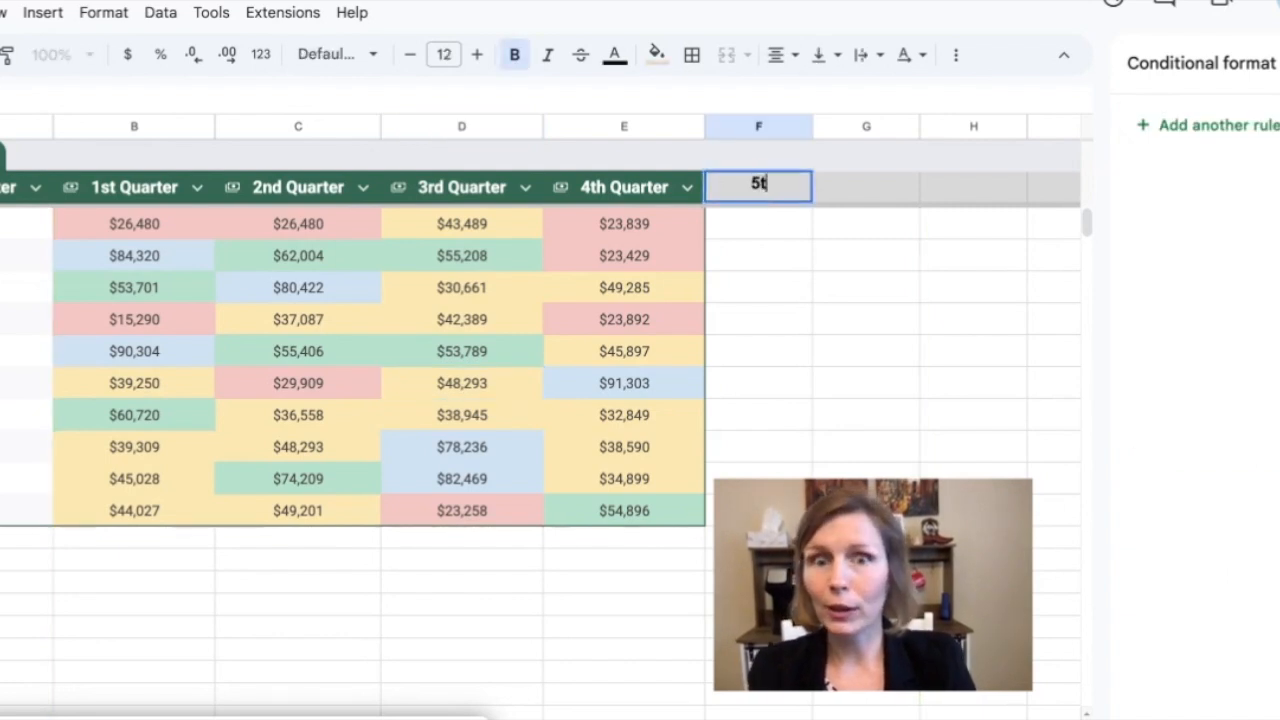
text(h Quarter)
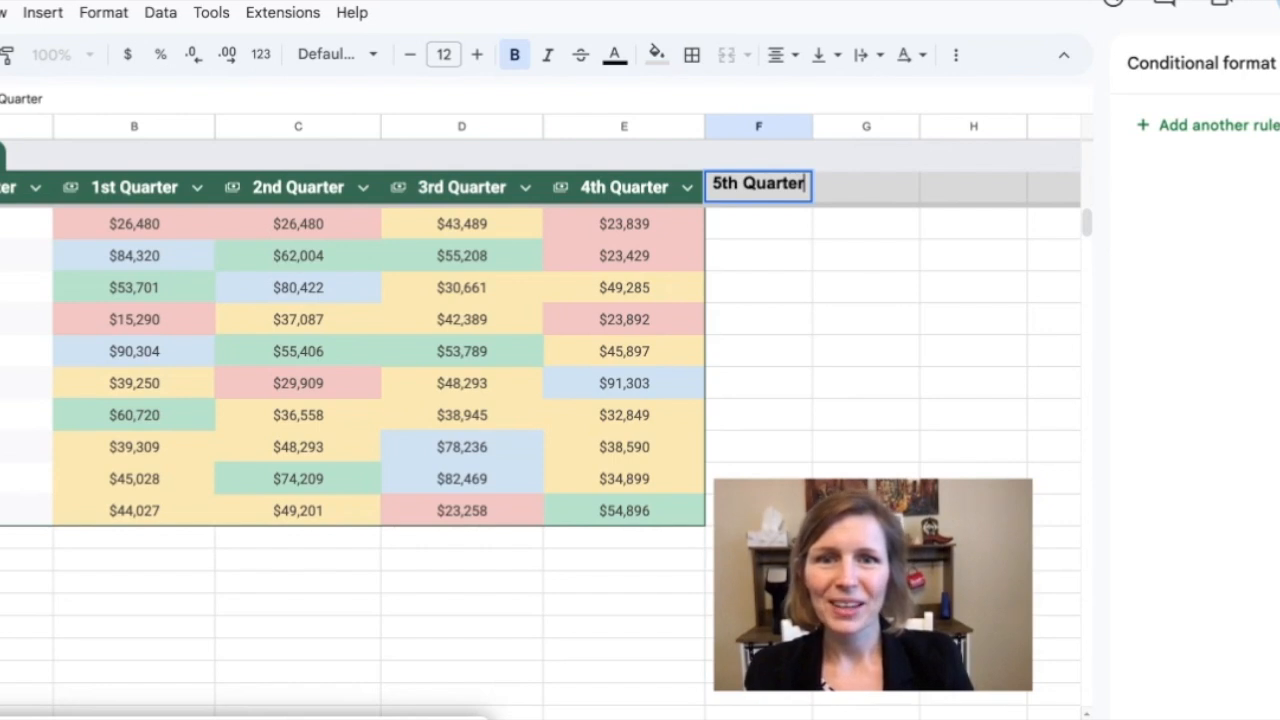
key(Return)
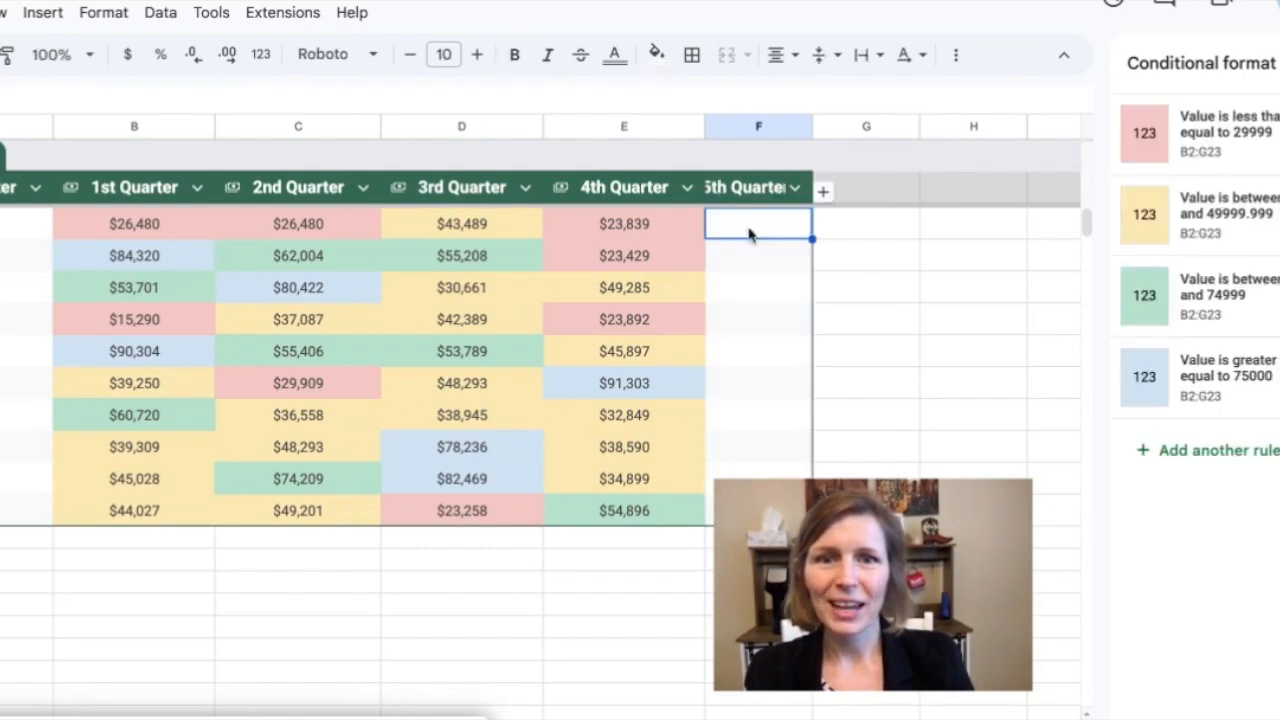
Widen column F to fit its header and enter 43,260 in cell F2.
drag(811, 127, 838, 127)
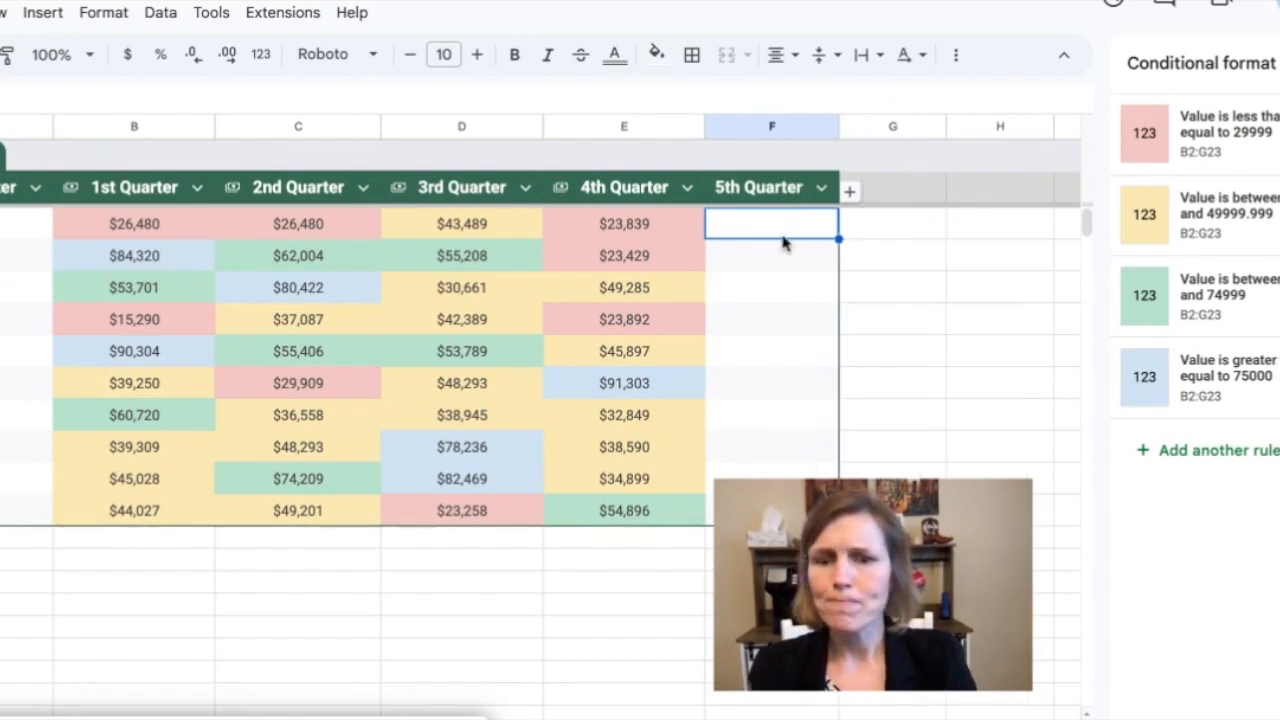
text(43,260)
key(Up)
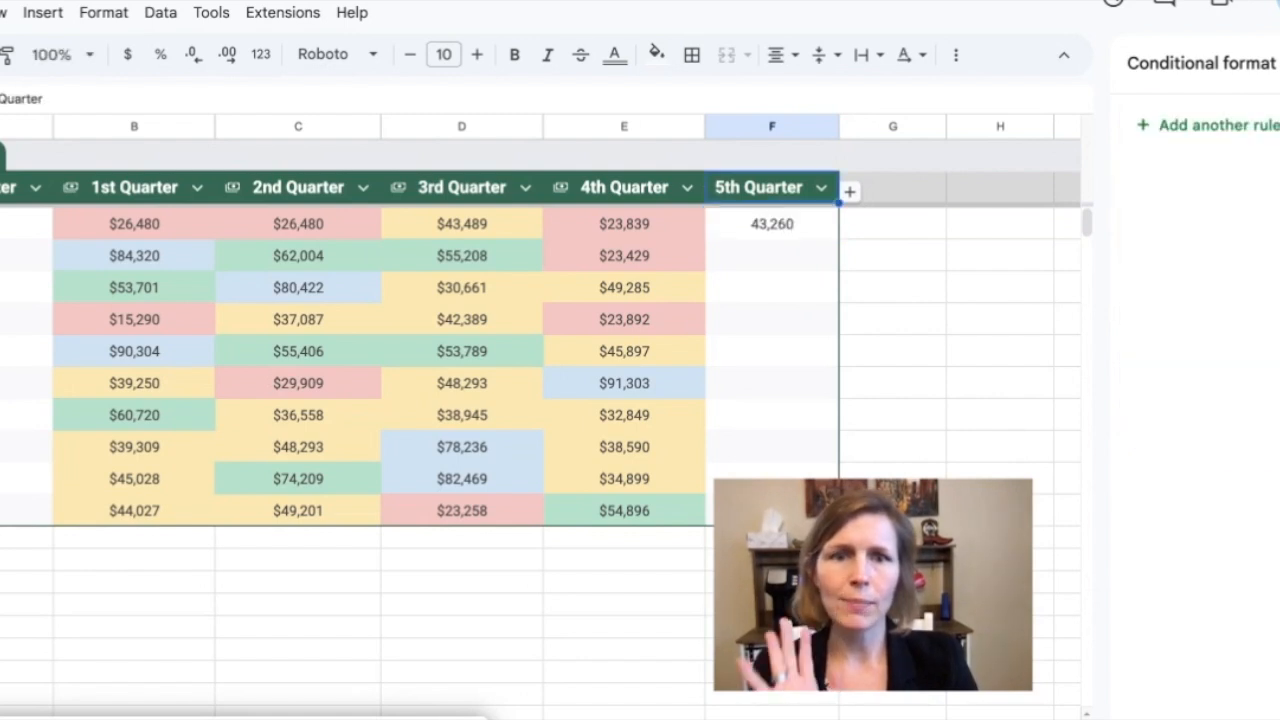